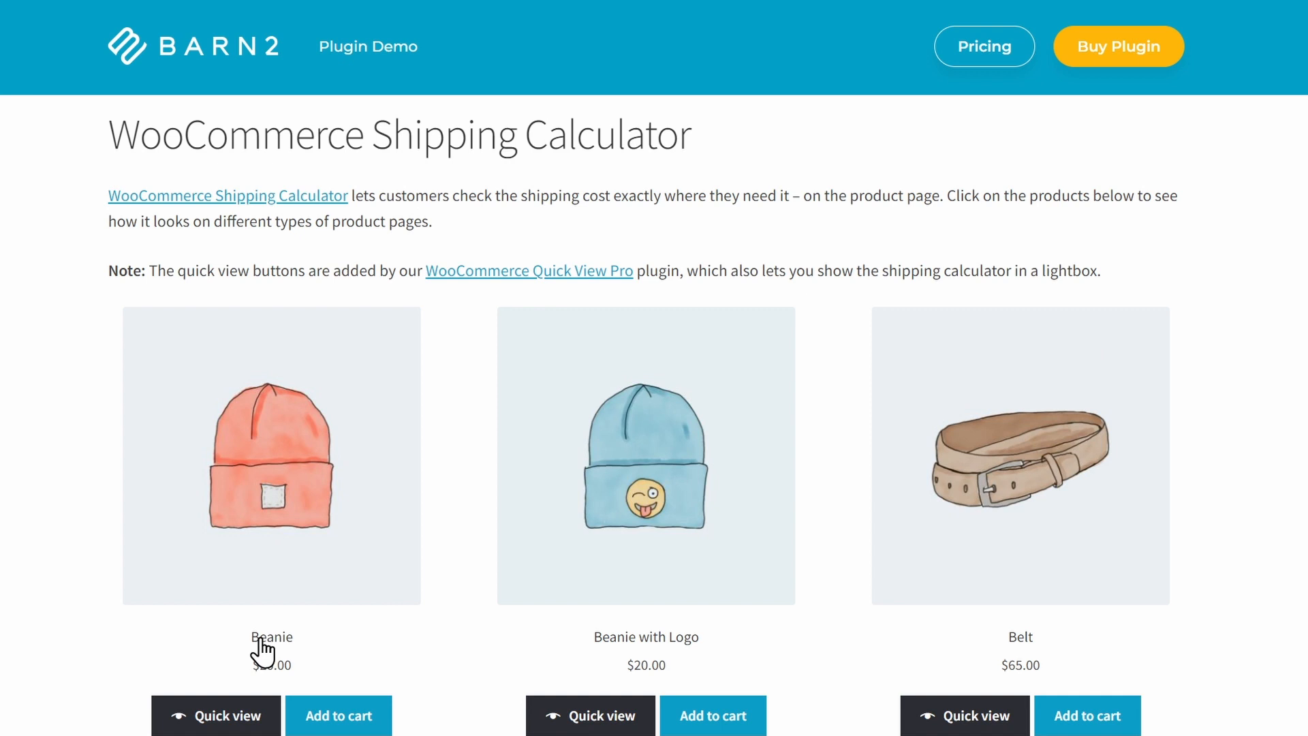
Open the Beanie product in the demo store and expand its Change address shipping form.
left_click(260, 640)
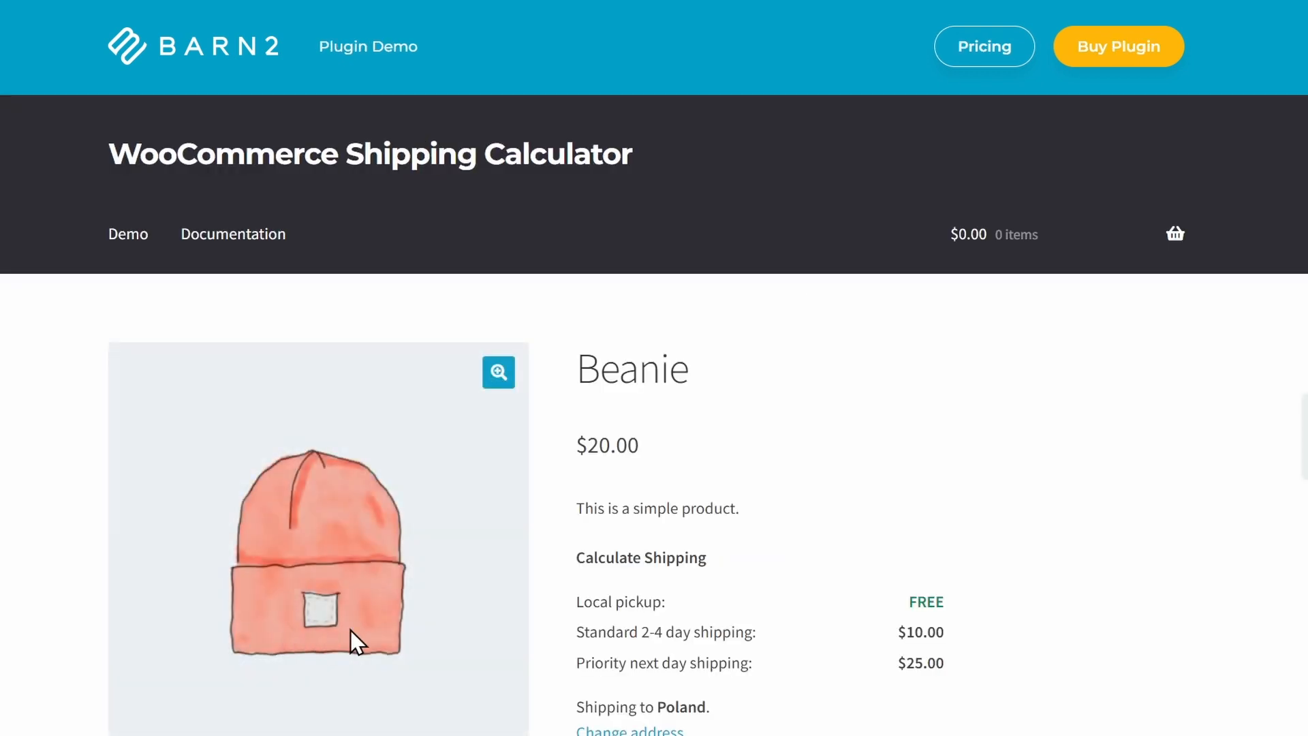
scroll(1149, 481, "down", 3)
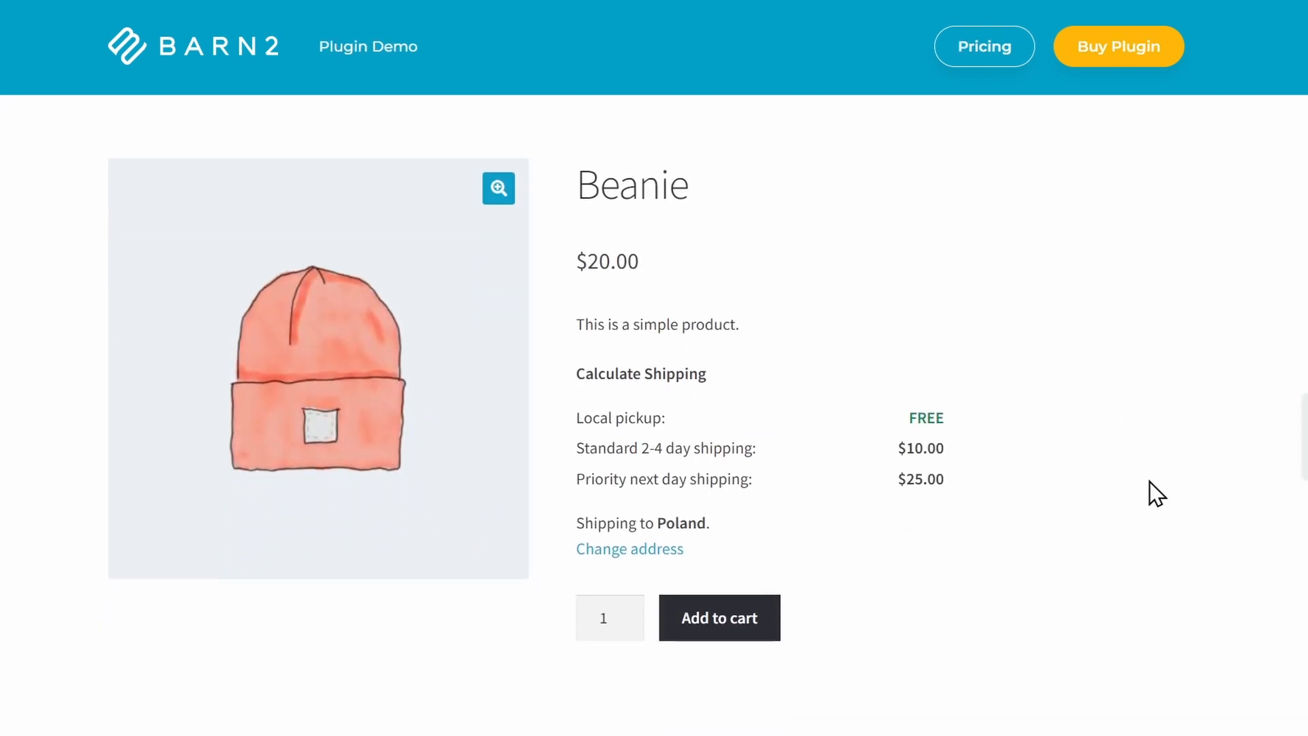
left_click(646, 552)
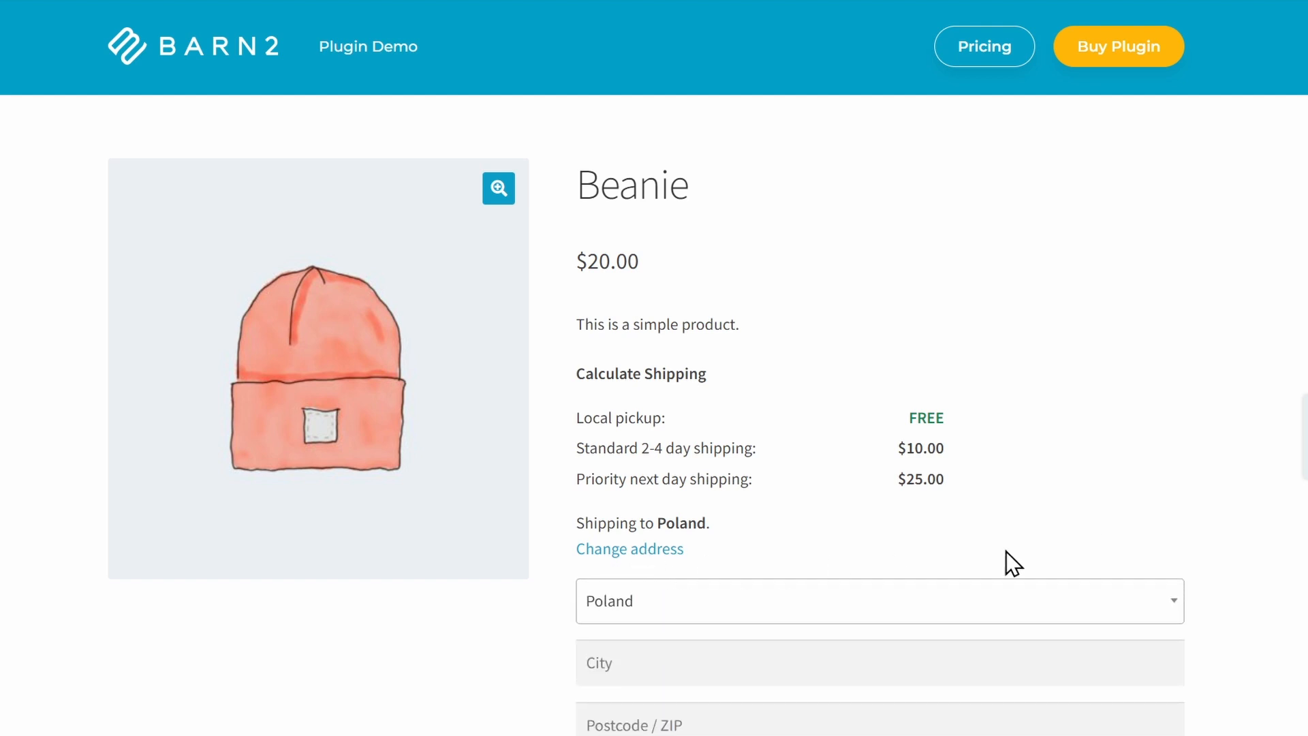
scroll(1251, 548, "down", 1)
scroll(1249, 545, "down", 2)
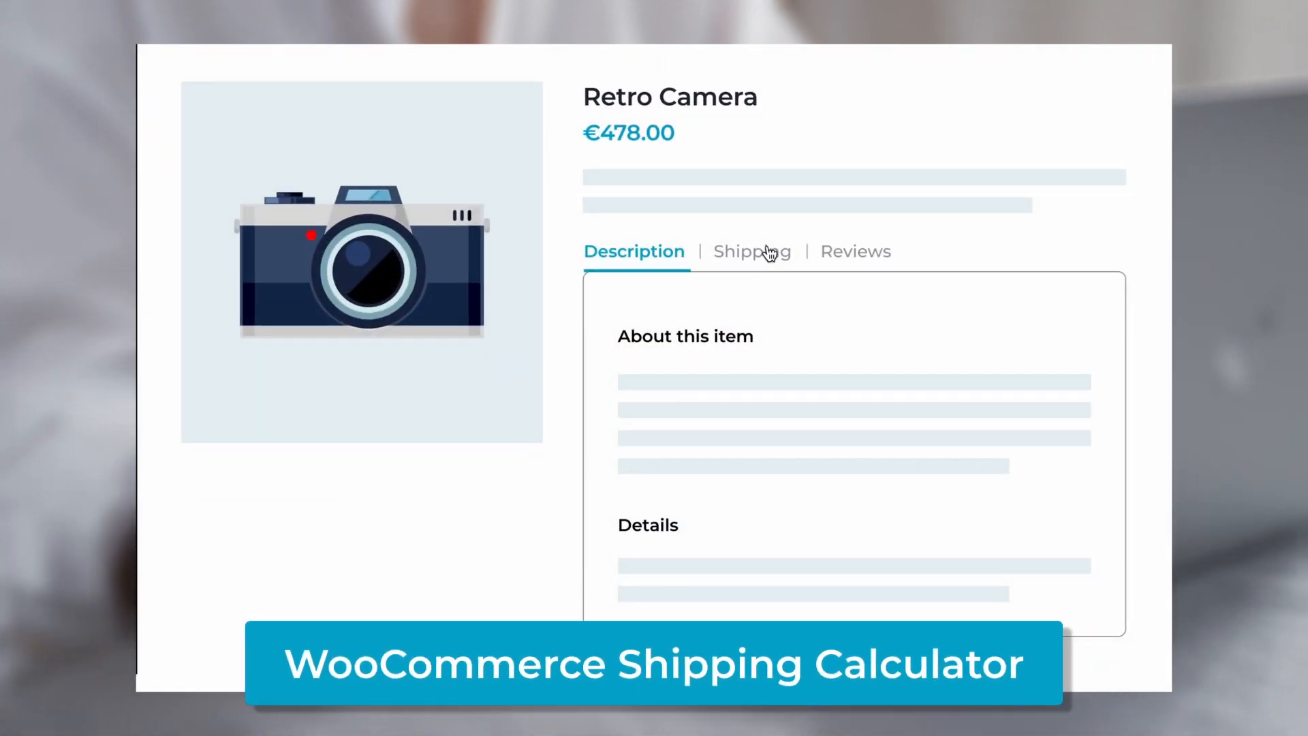
left_click(765, 256)
left_click(616, 310)
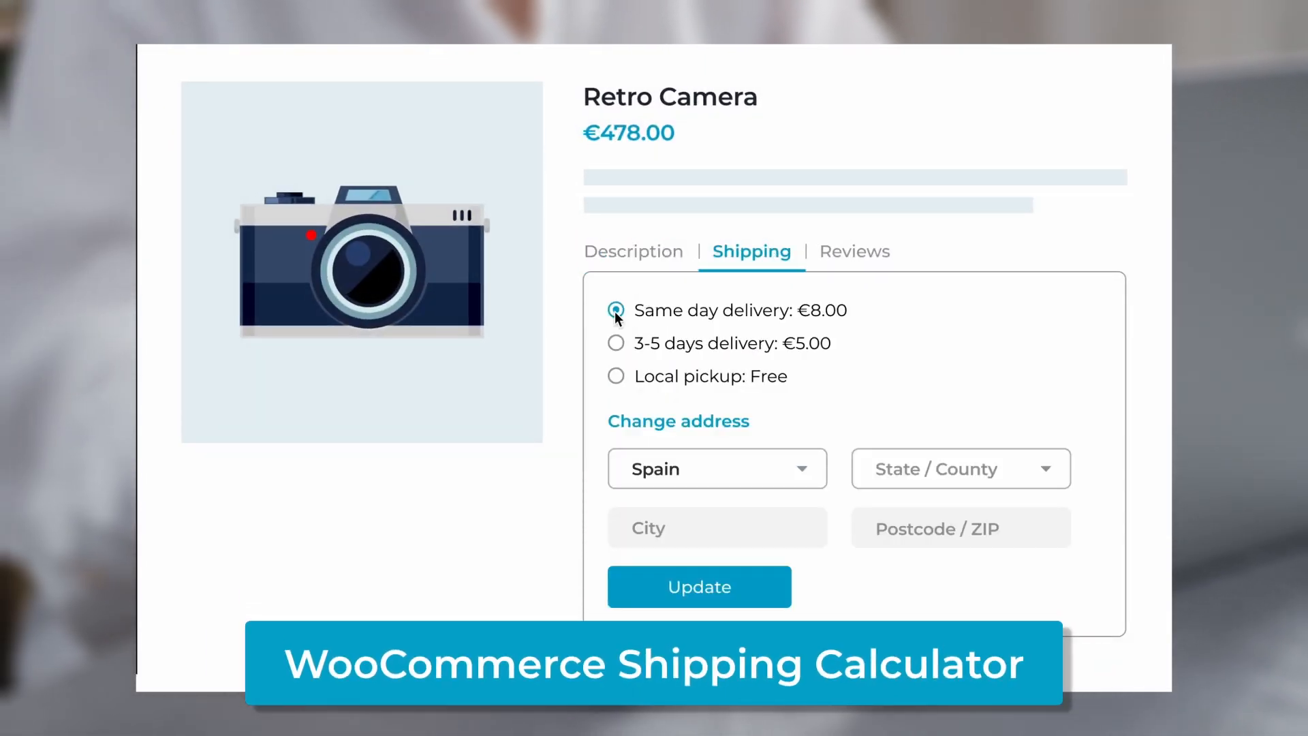
left_click(616, 345)
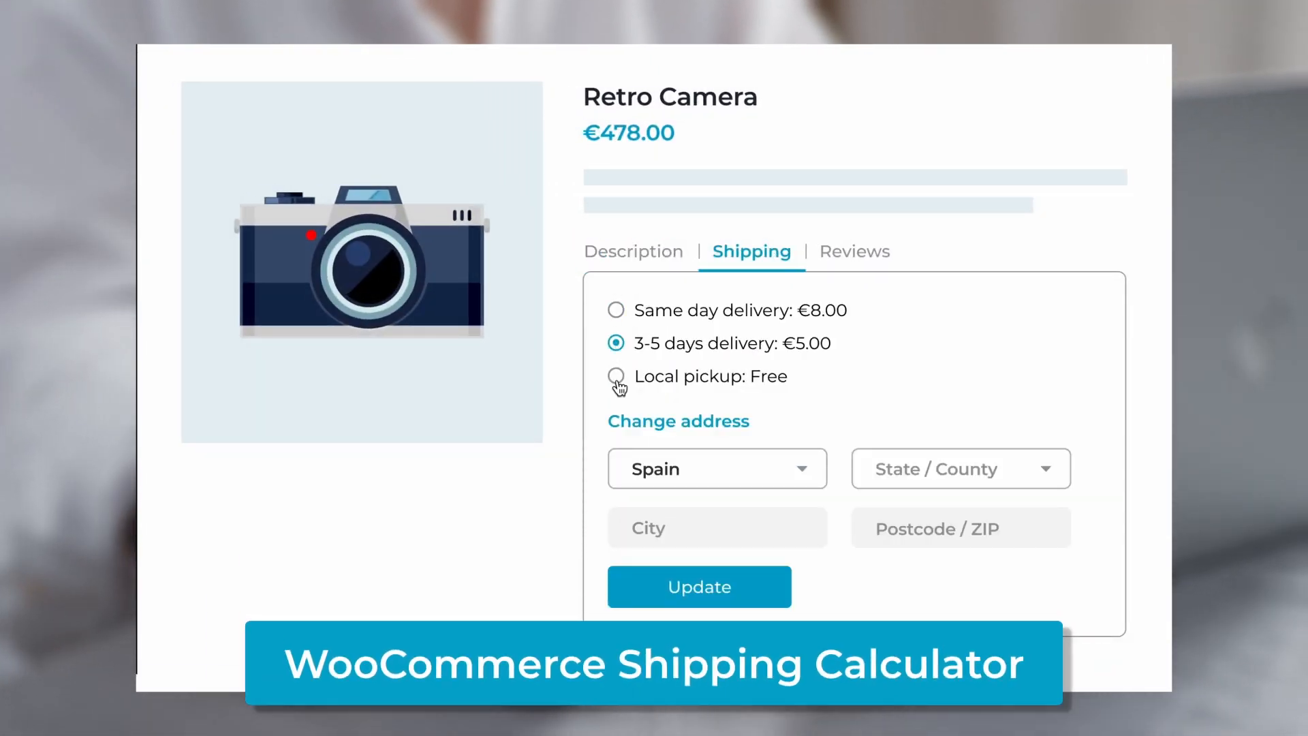
left_click(616, 377)
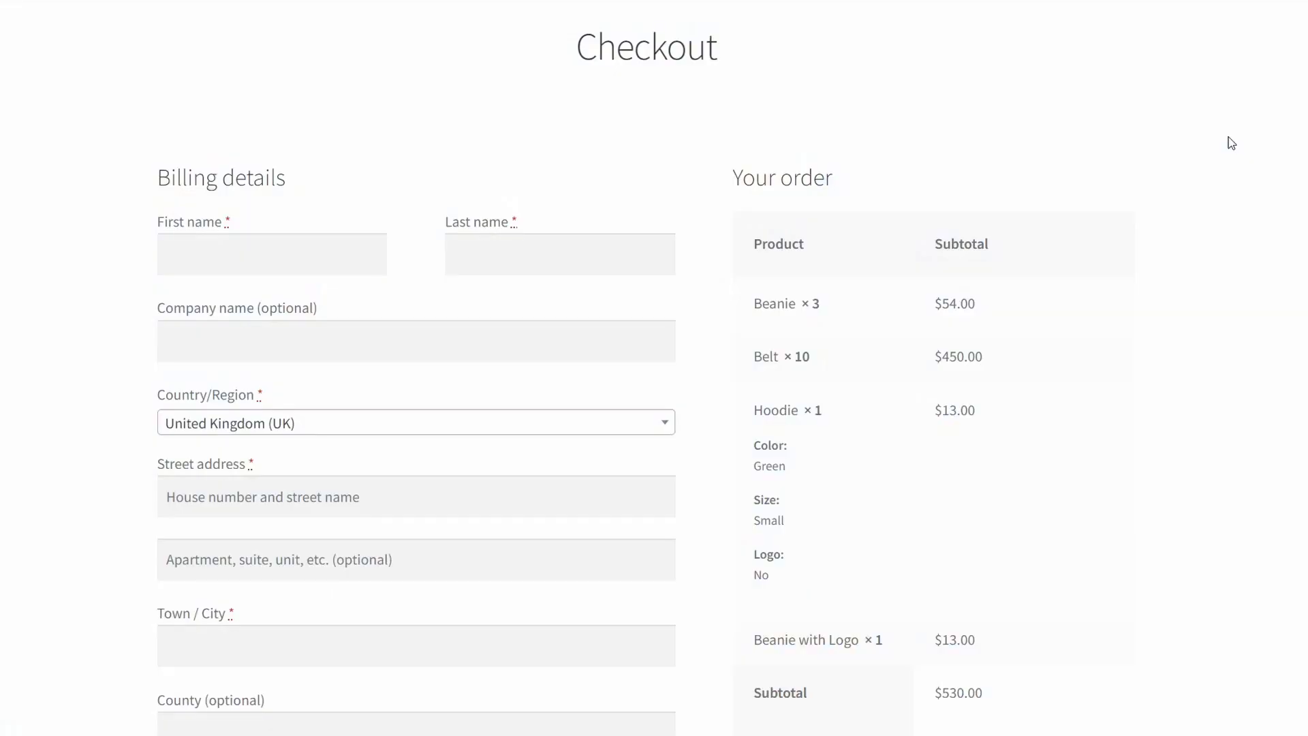
Scroll through the checkout page to examine the order's shipping line and total.
scroll(1226, 141, "down", 3)
scroll(1231, 142, "down", 3)
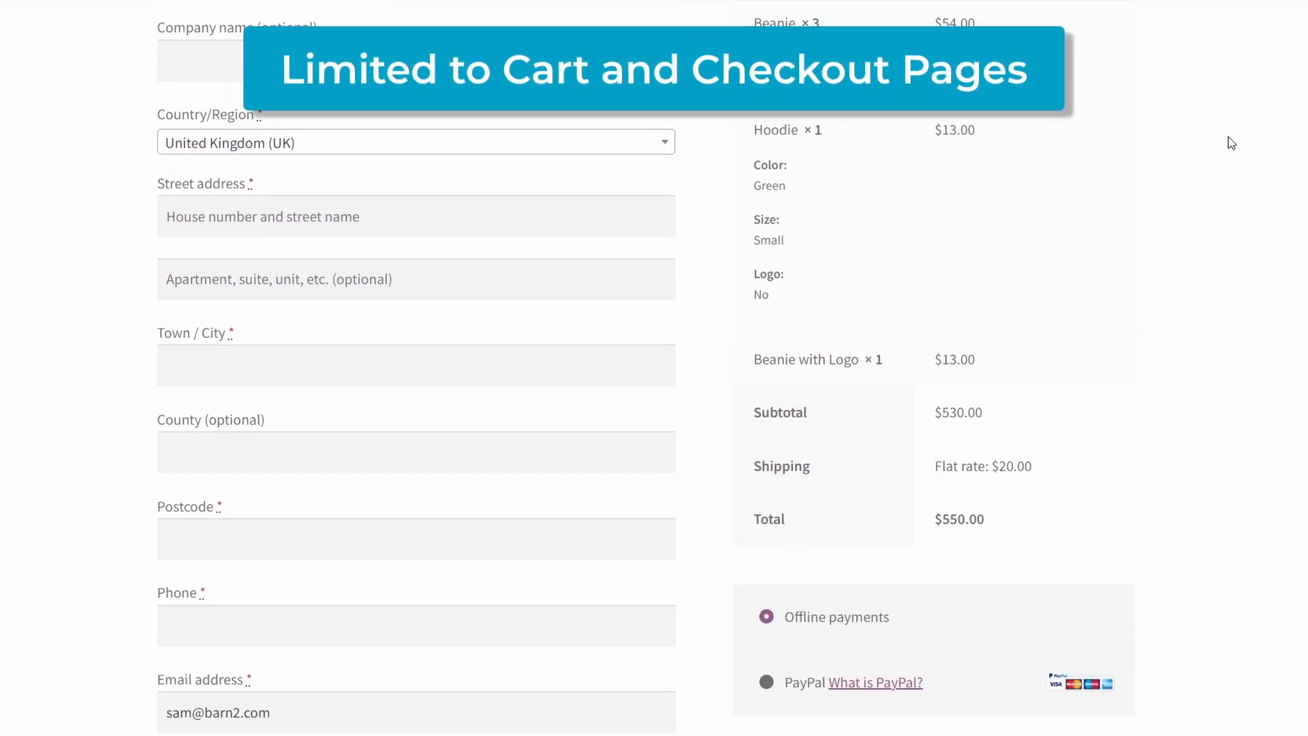
scroll(1232, 142, "down", 3)
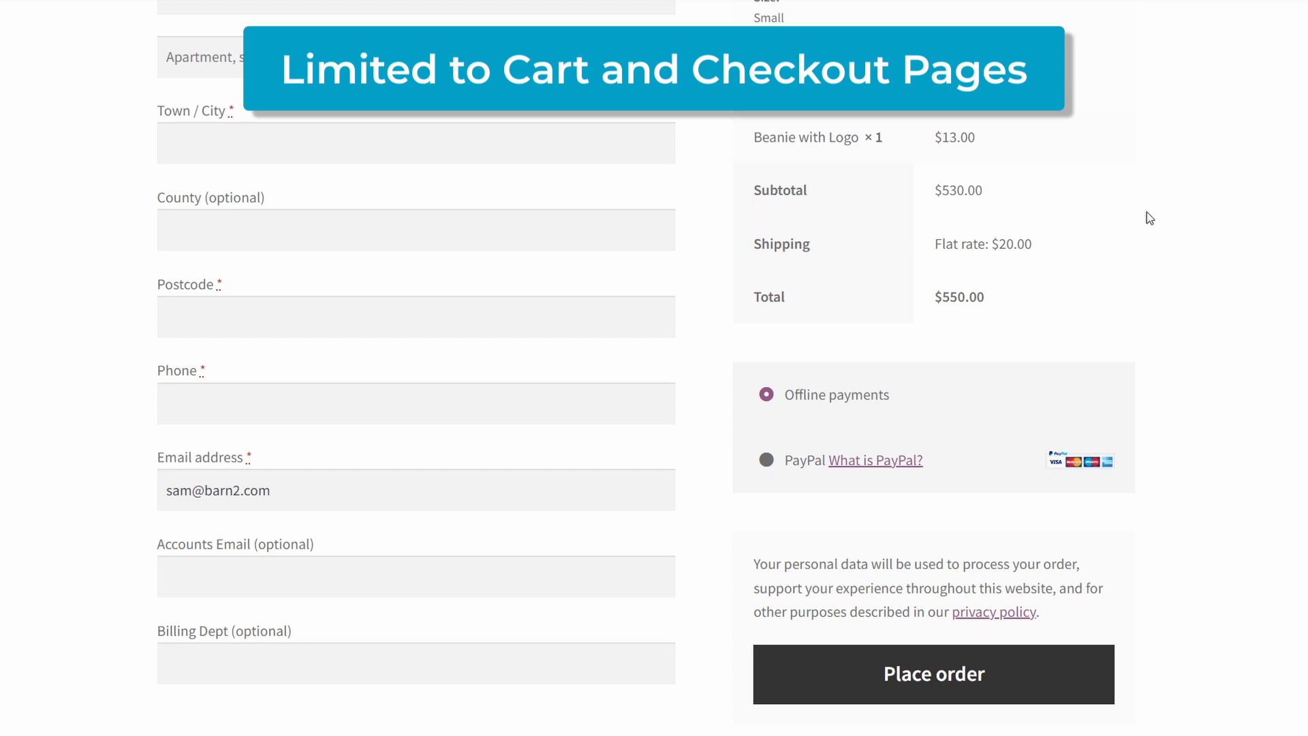
left_click_drag(1046, 243, 997, 244)
left_click(1047, 246)
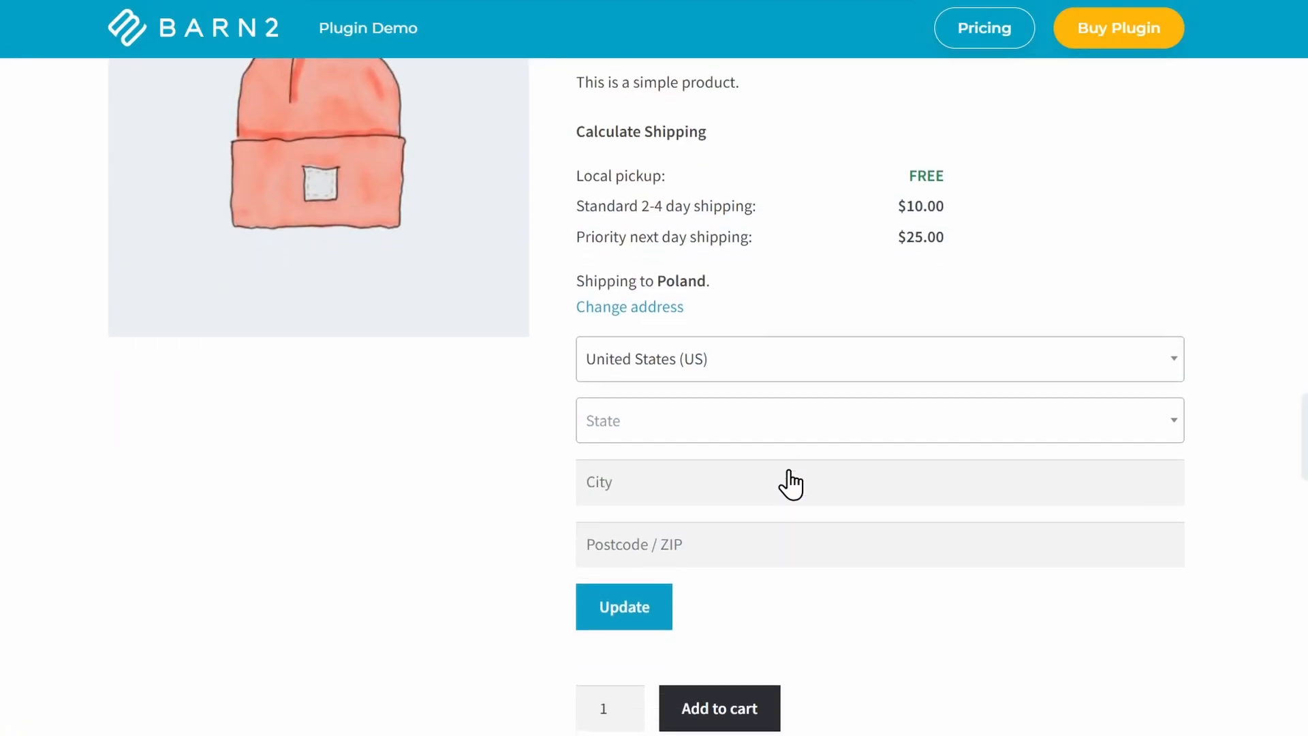
Choose Alaska as the state in the product's shipping calculator and update the shipping estimate.
left_click(822, 435)
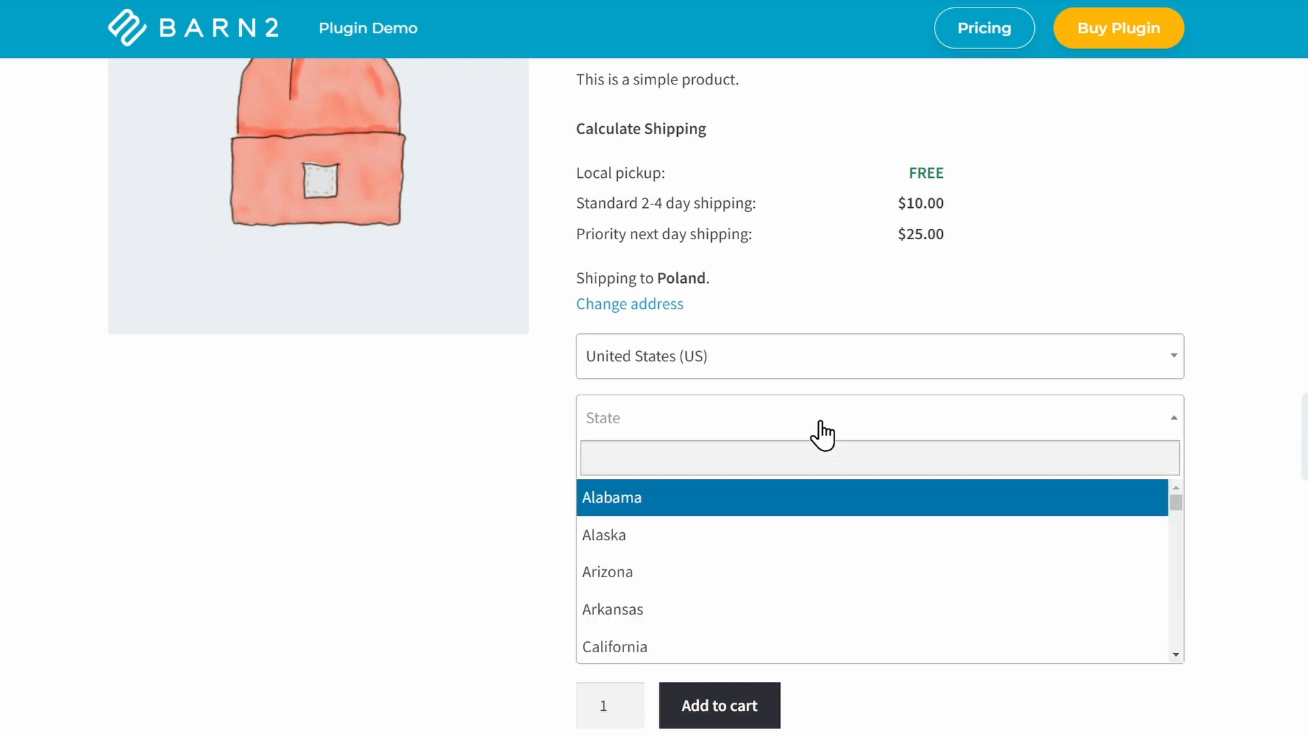
left_click(684, 534)
left_click(743, 479)
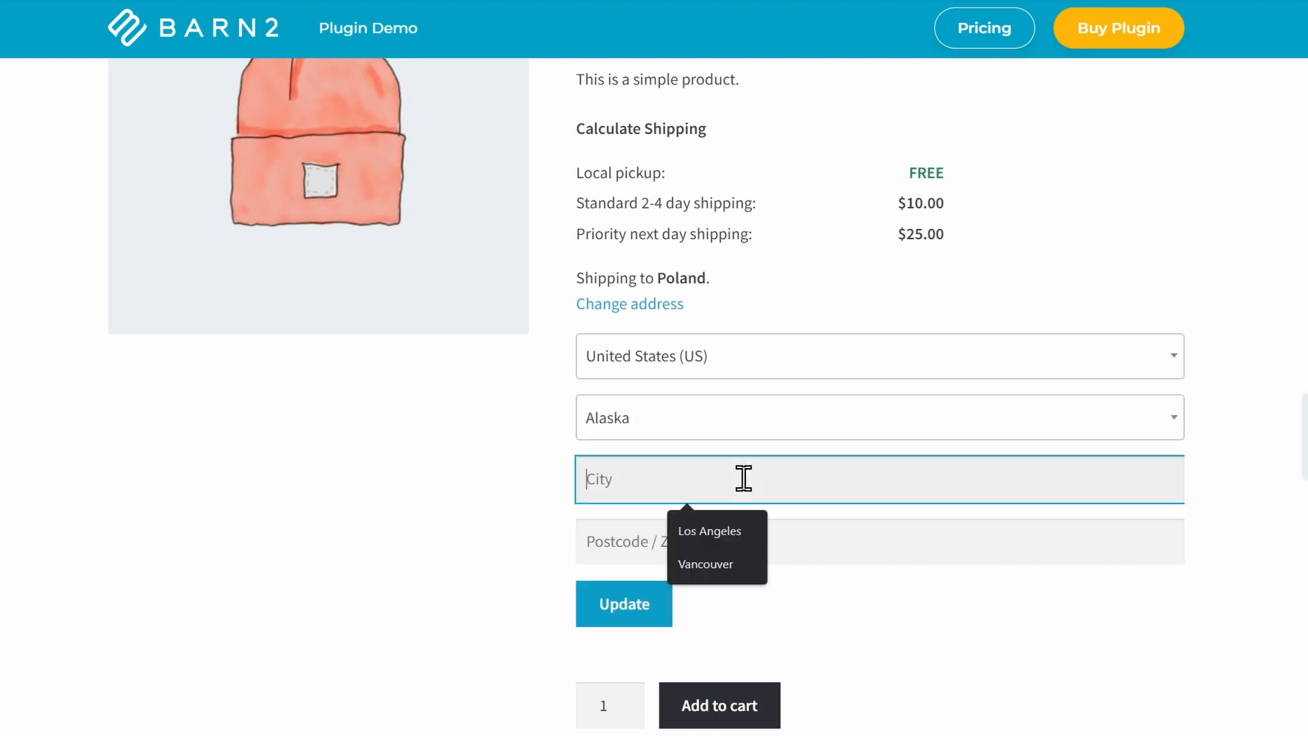
left_click(835, 550)
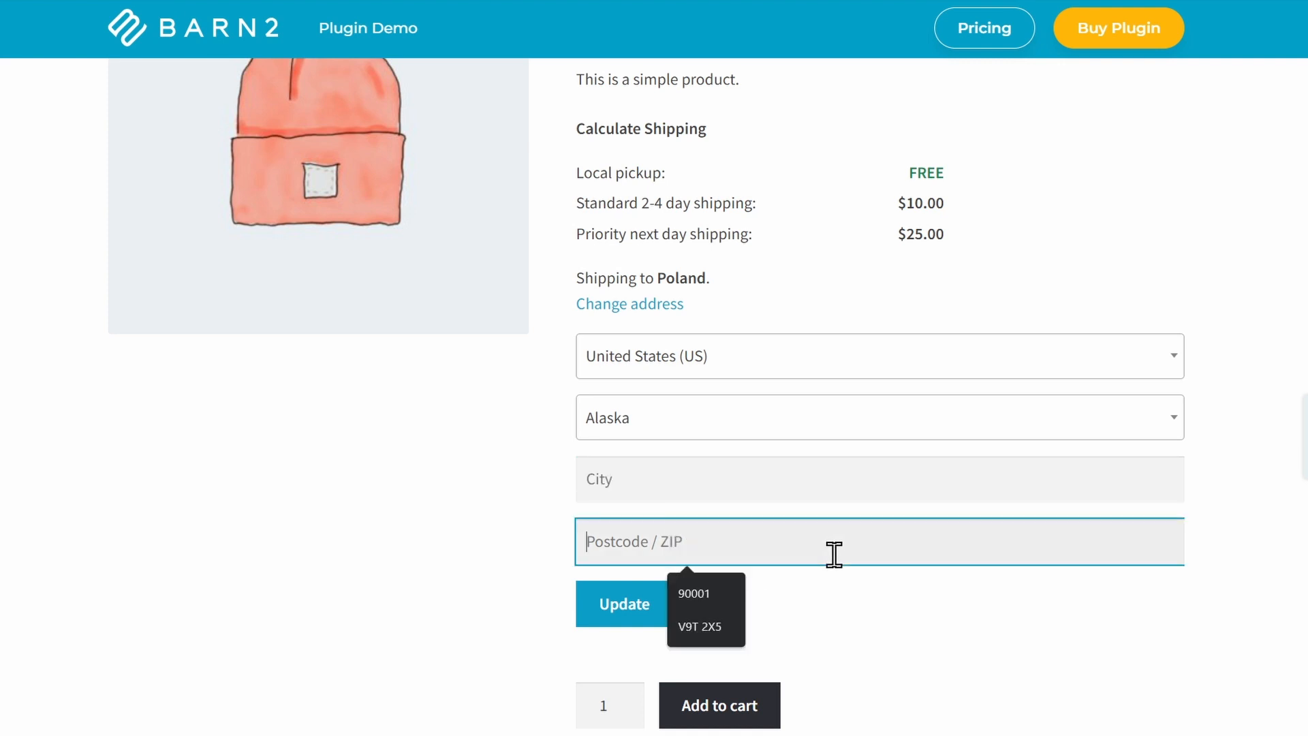
left_click(606, 602)
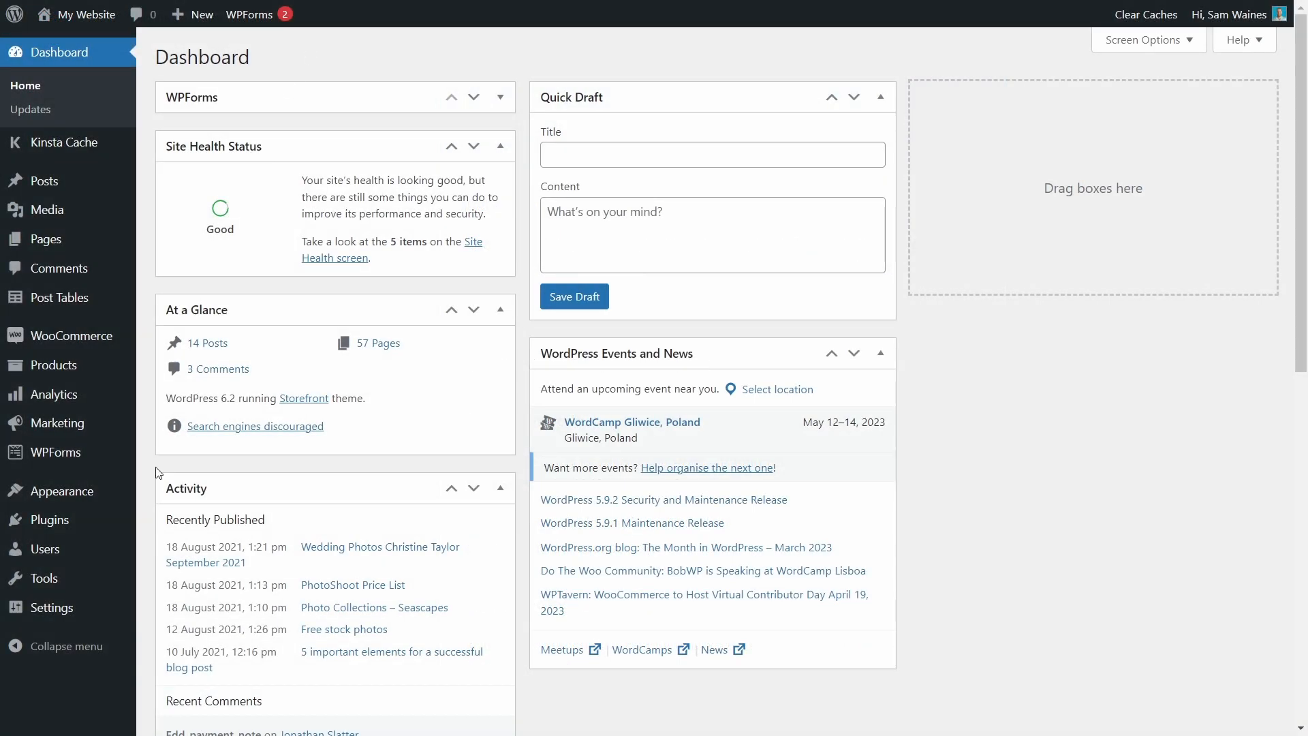
Upload the plugin file woocommerce-quantity-manager.zip through Add Plugins and install it.
mouse_move(49, 526)
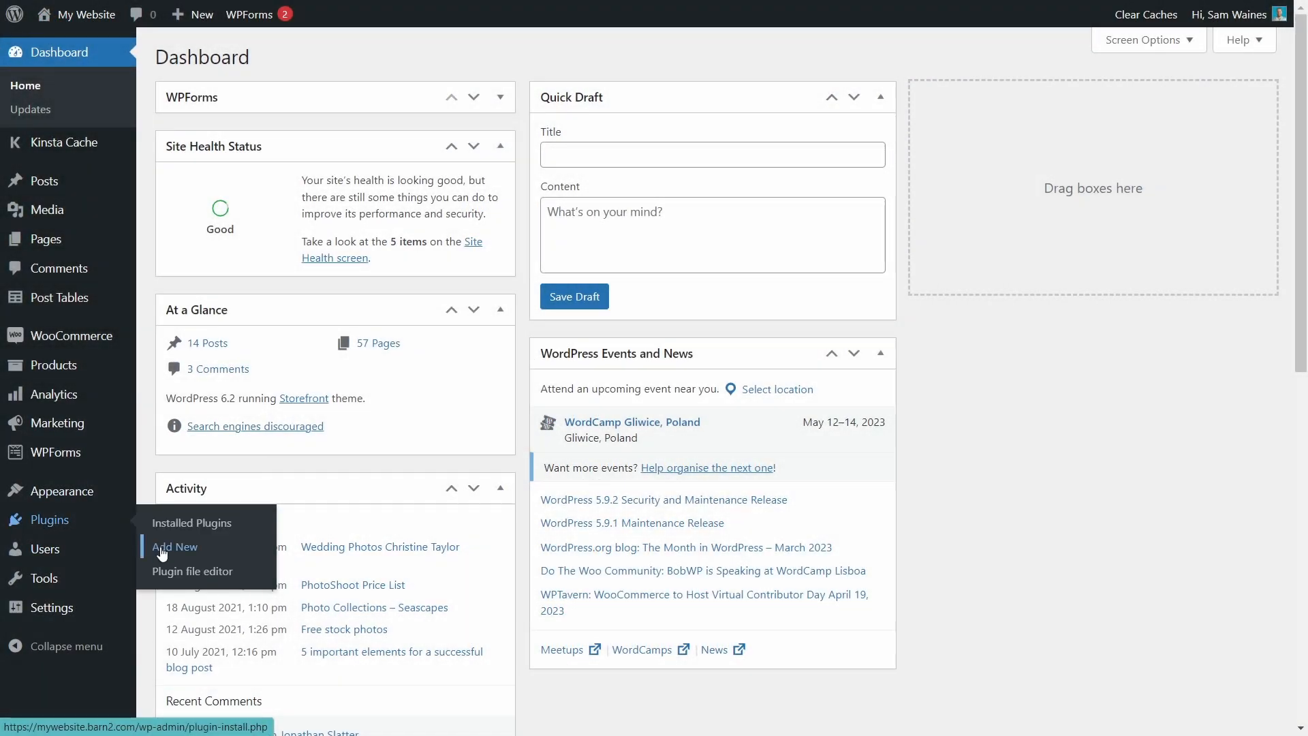
left_click(162, 548)
left_click(309, 58)
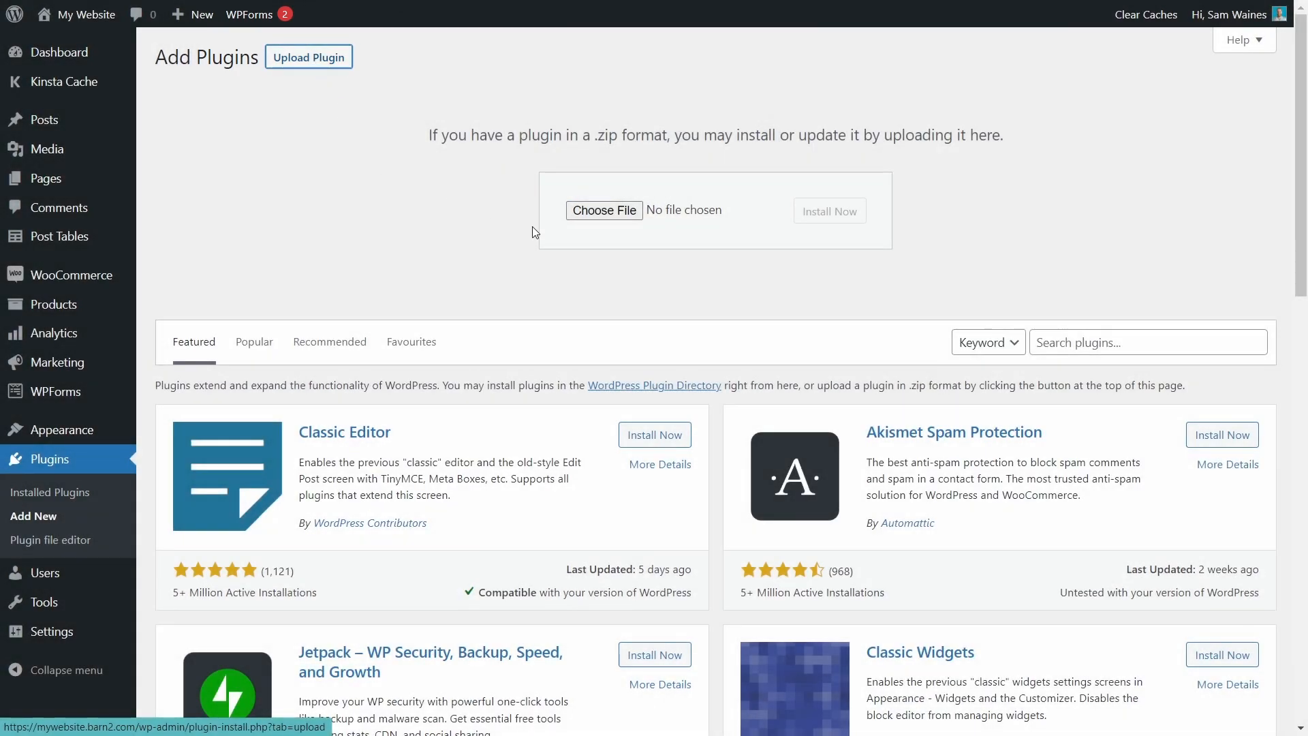
left_click(603, 208)
left_click(681, 273)
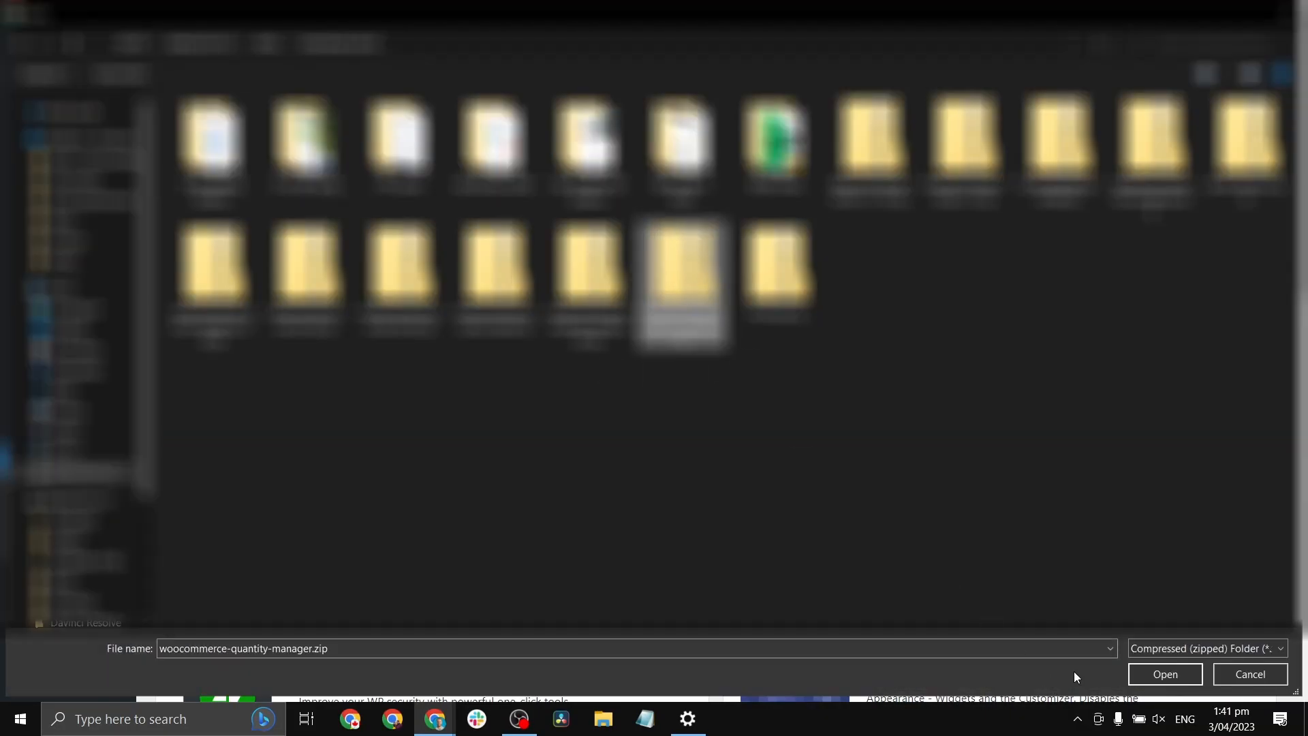
left_click(1178, 677)
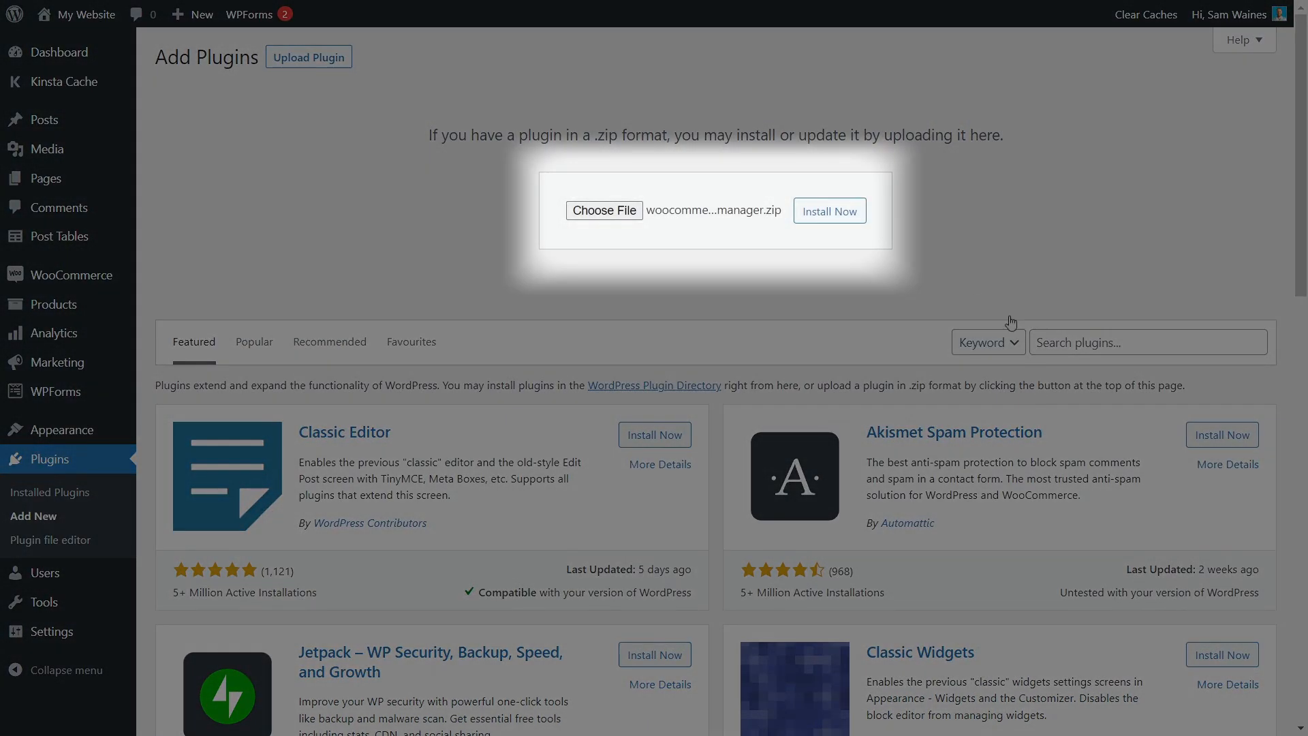
left_click(830, 211)
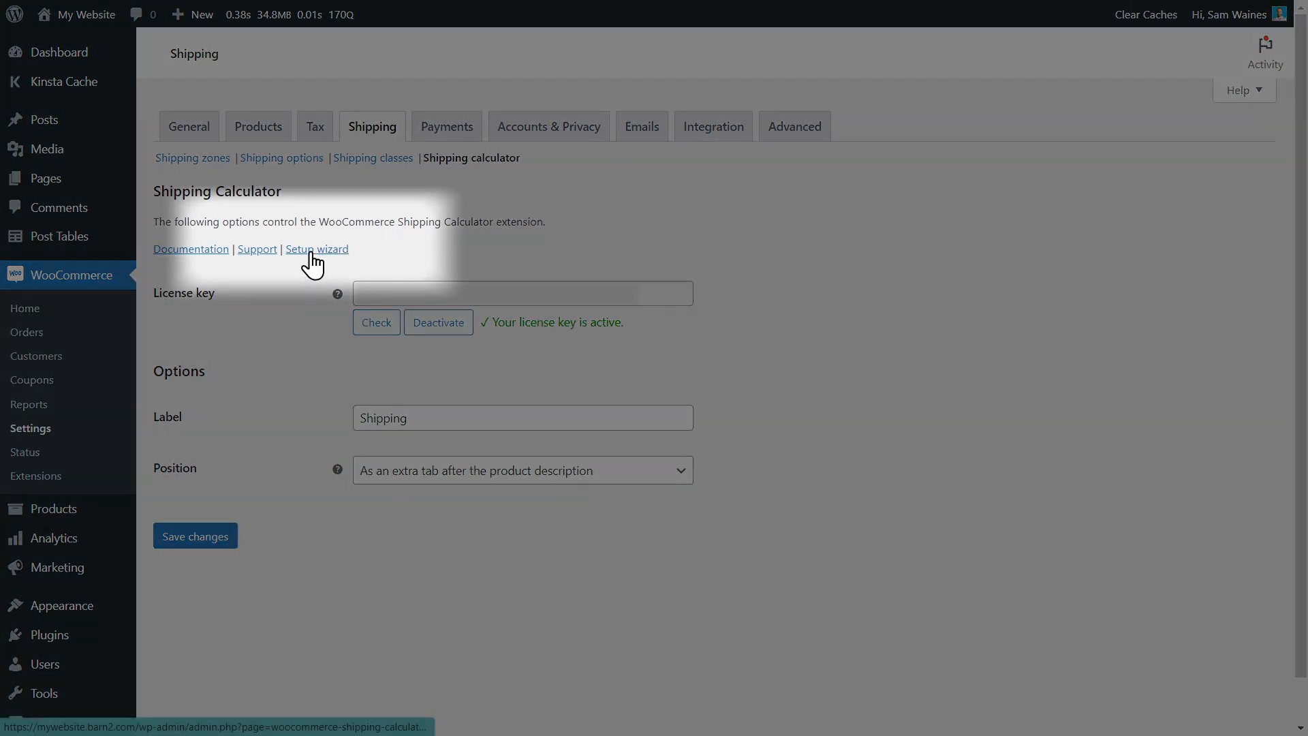
Run the shipping calculator setup wizard, positioning it above the add to cart button with an expand link, then open settings.
left_click(310, 251)
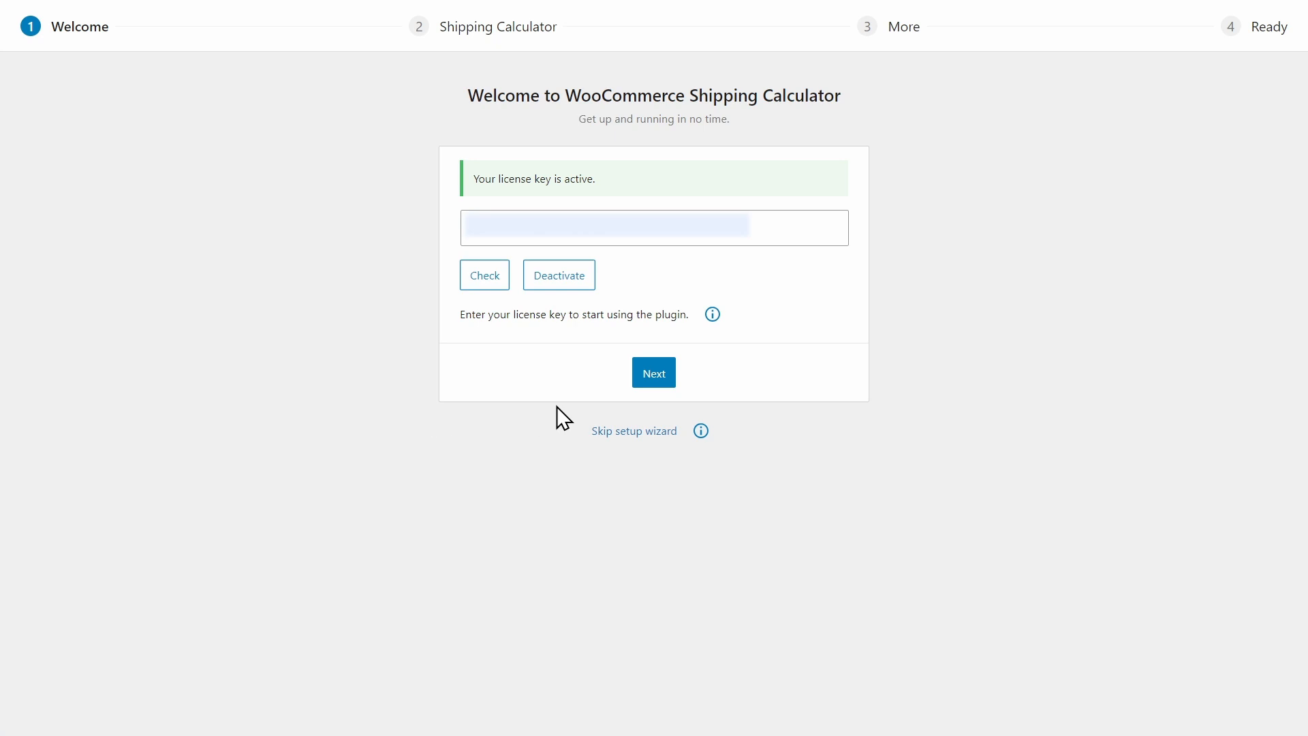
left_click(650, 380)
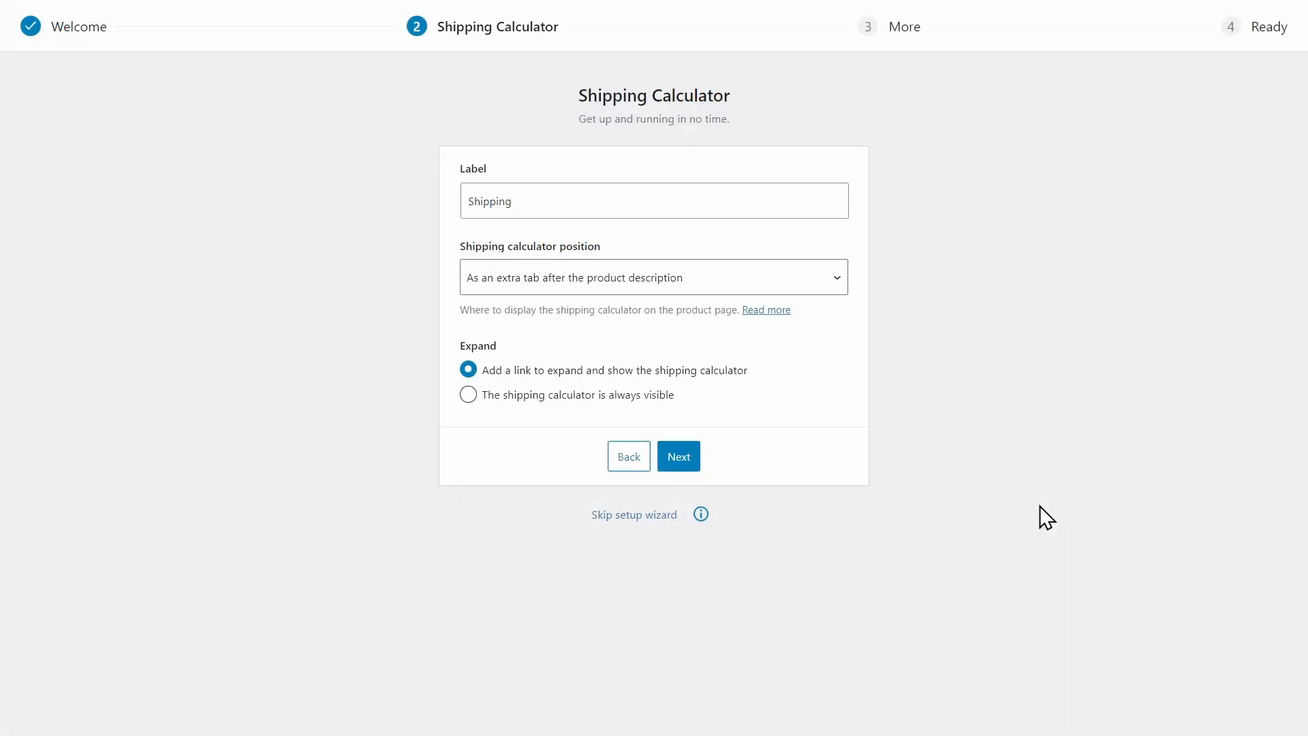
left_click(829, 291)
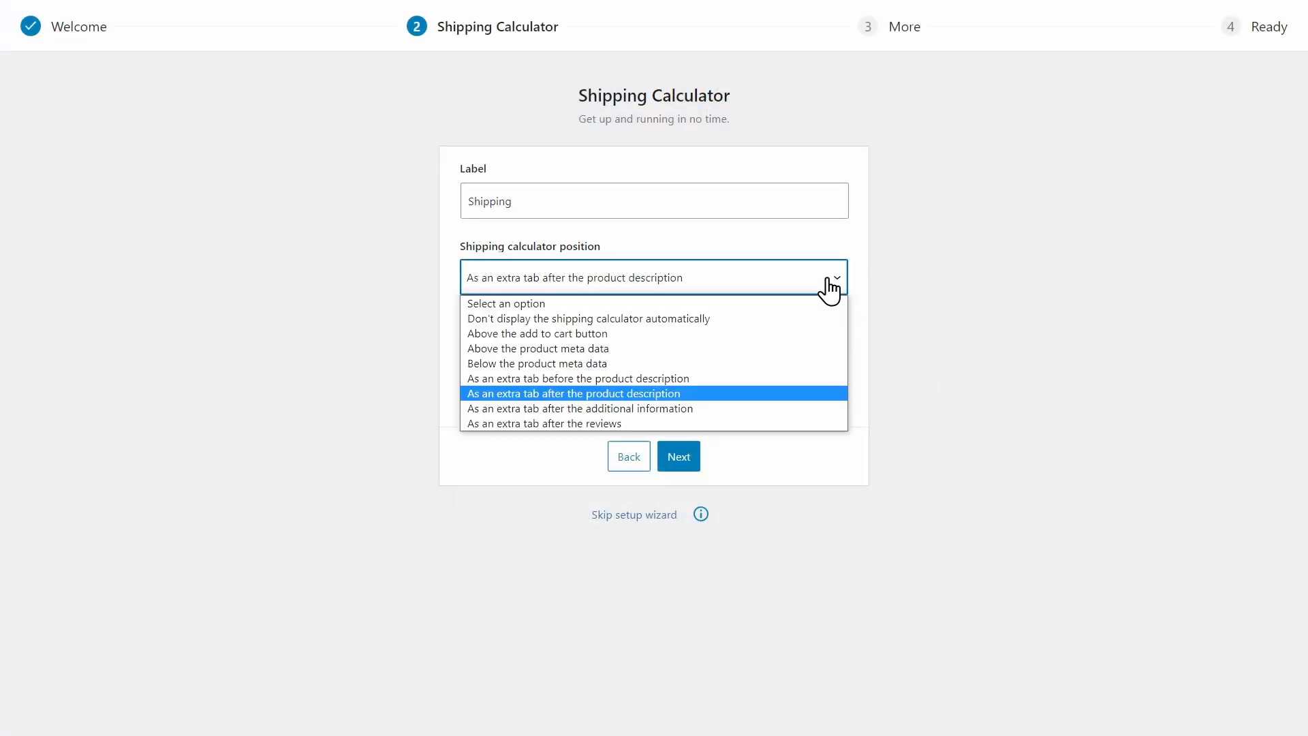
left_click(624, 334)
left_click(424, 366)
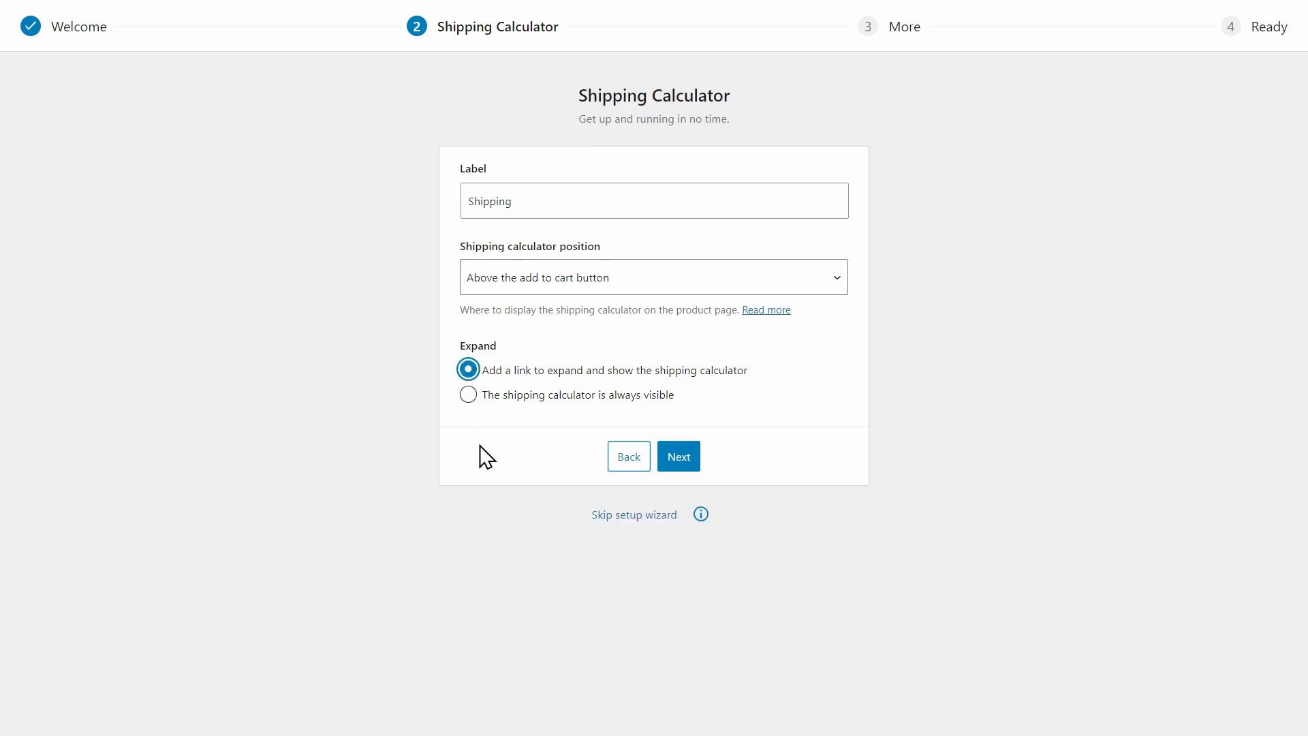
left_click(681, 460)
left_click(671, 259)
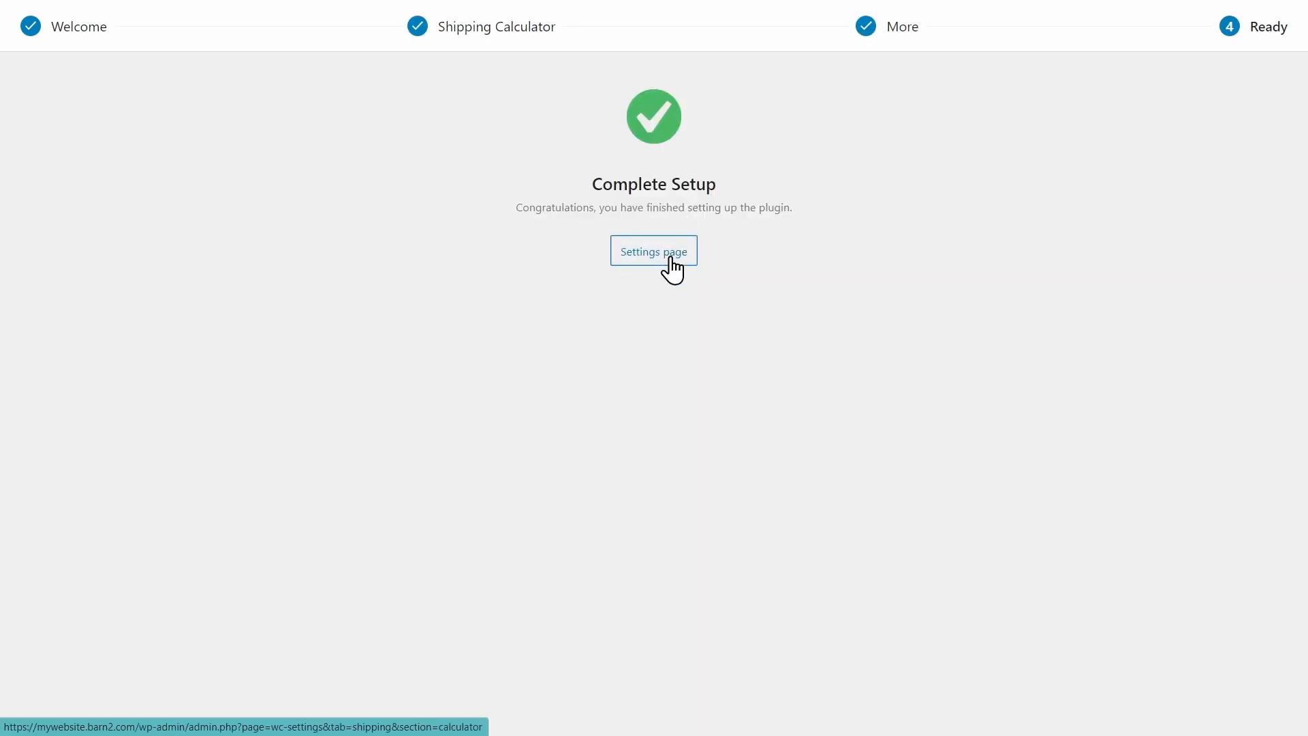
left_click(671, 259)
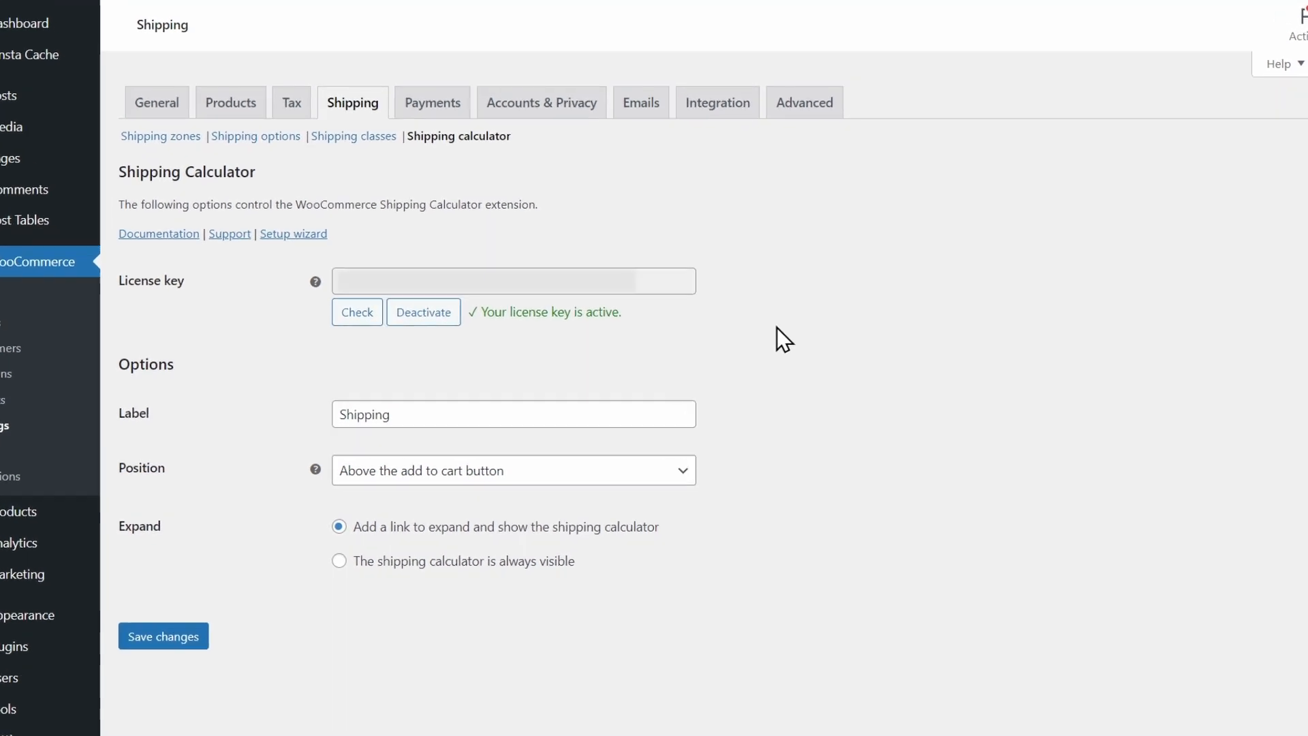
Disable Flat rate, Free shipping and Local pickup for the Locations not covered by your other zones.
left_click(172, 135)
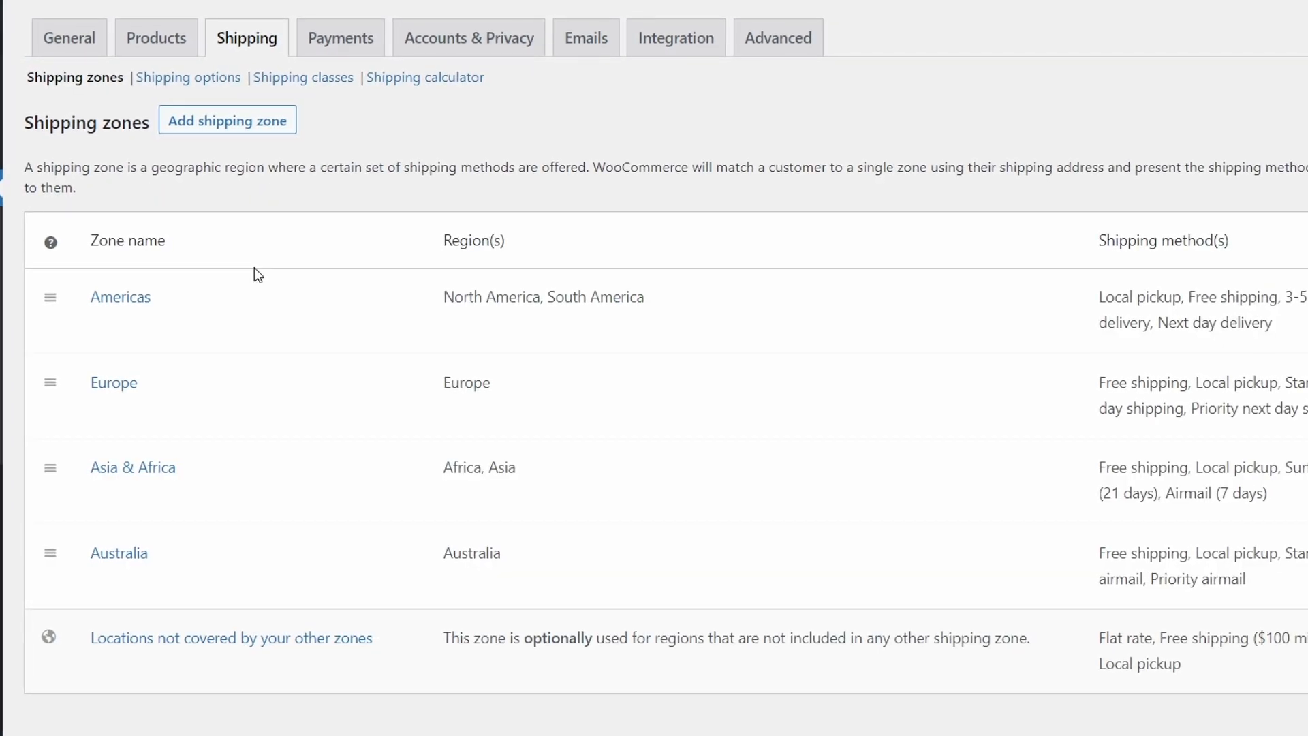
mouse_move(260, 281)
left_click(220, 640)
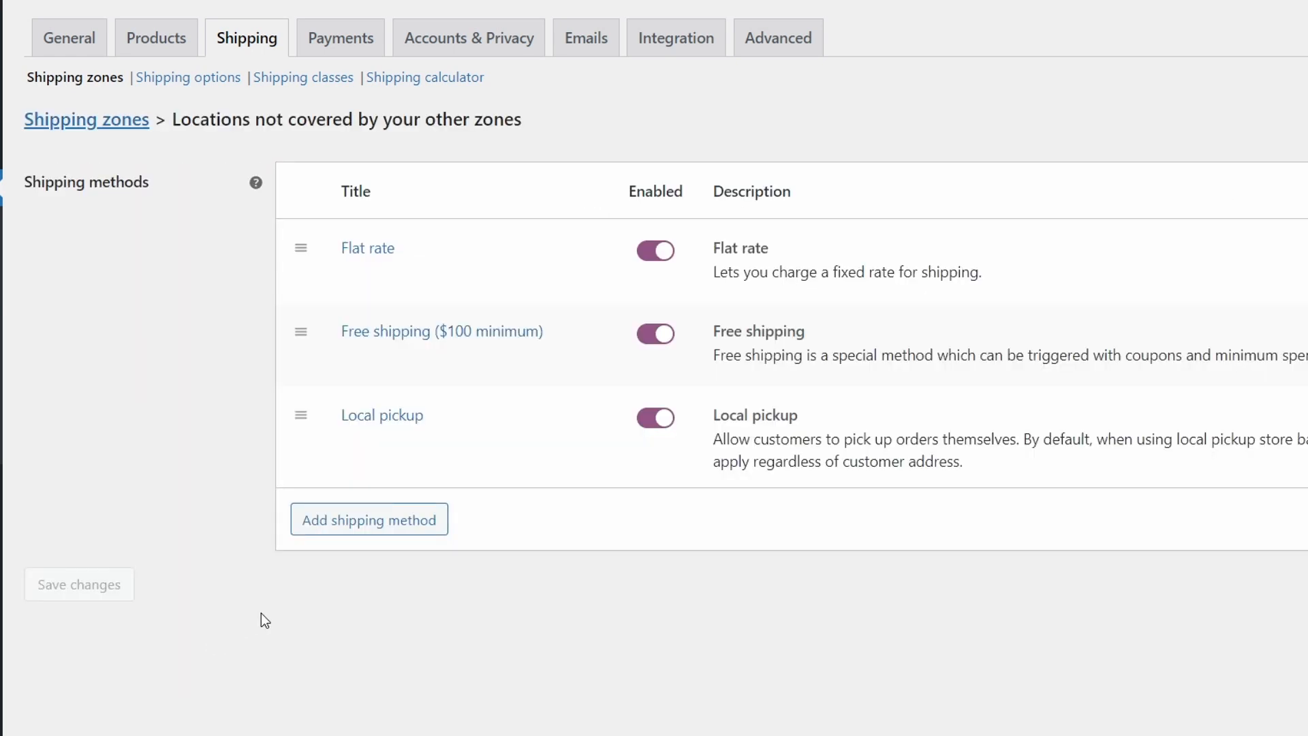
left_click(657, 253)
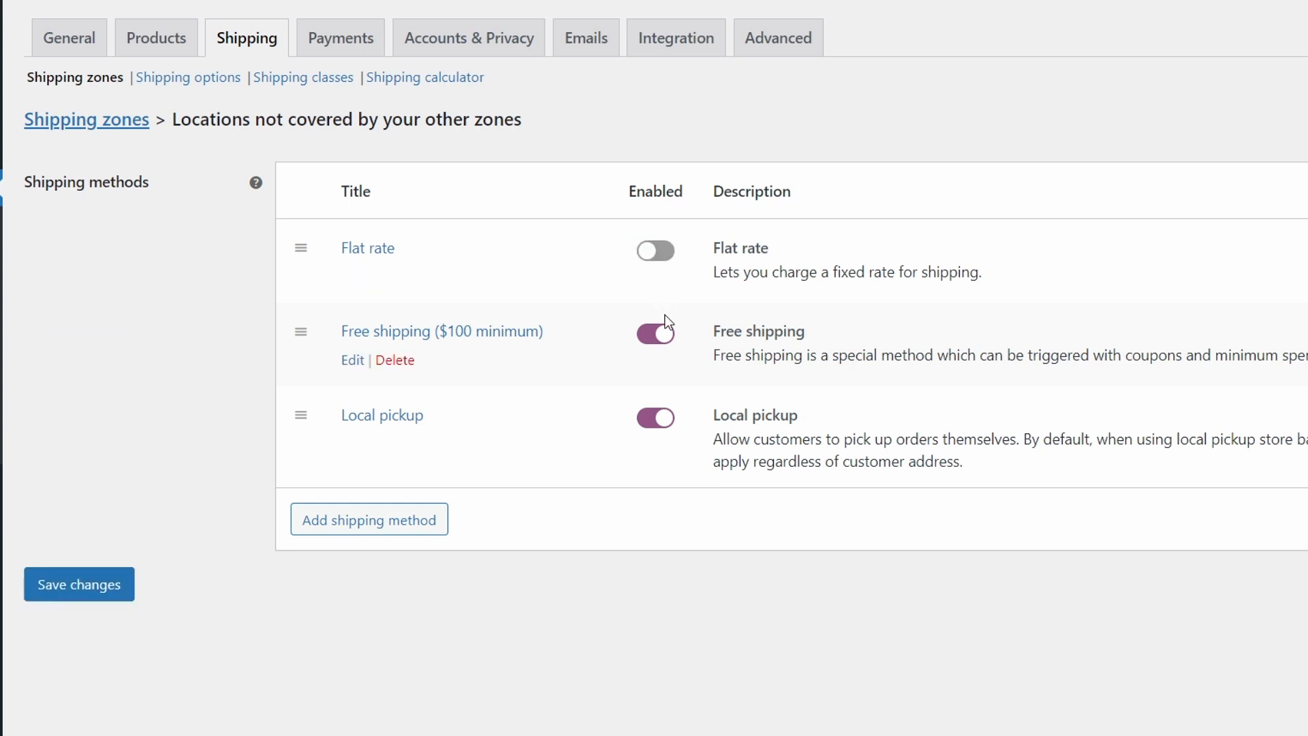
left_click(661, 335)
left_click(657, 419)
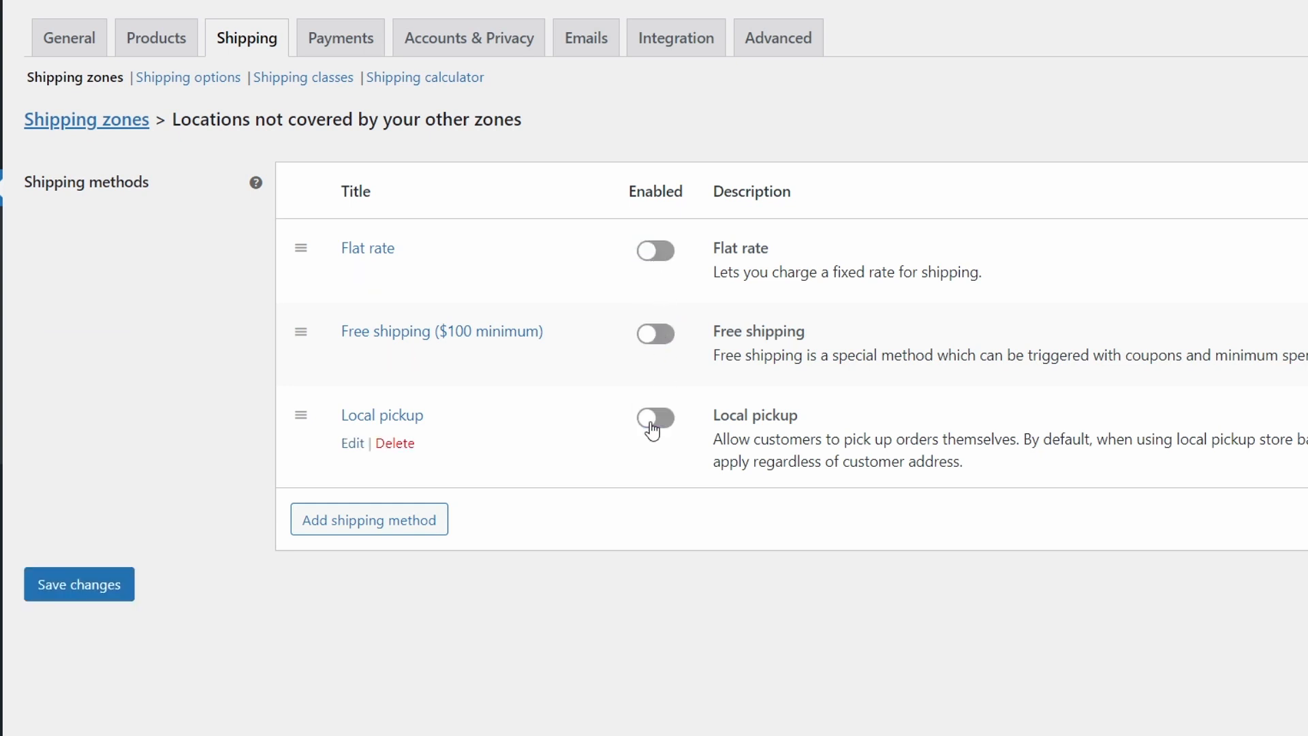
Review the shipping options and shipping calculator settings pages.
left_click(208, 83)
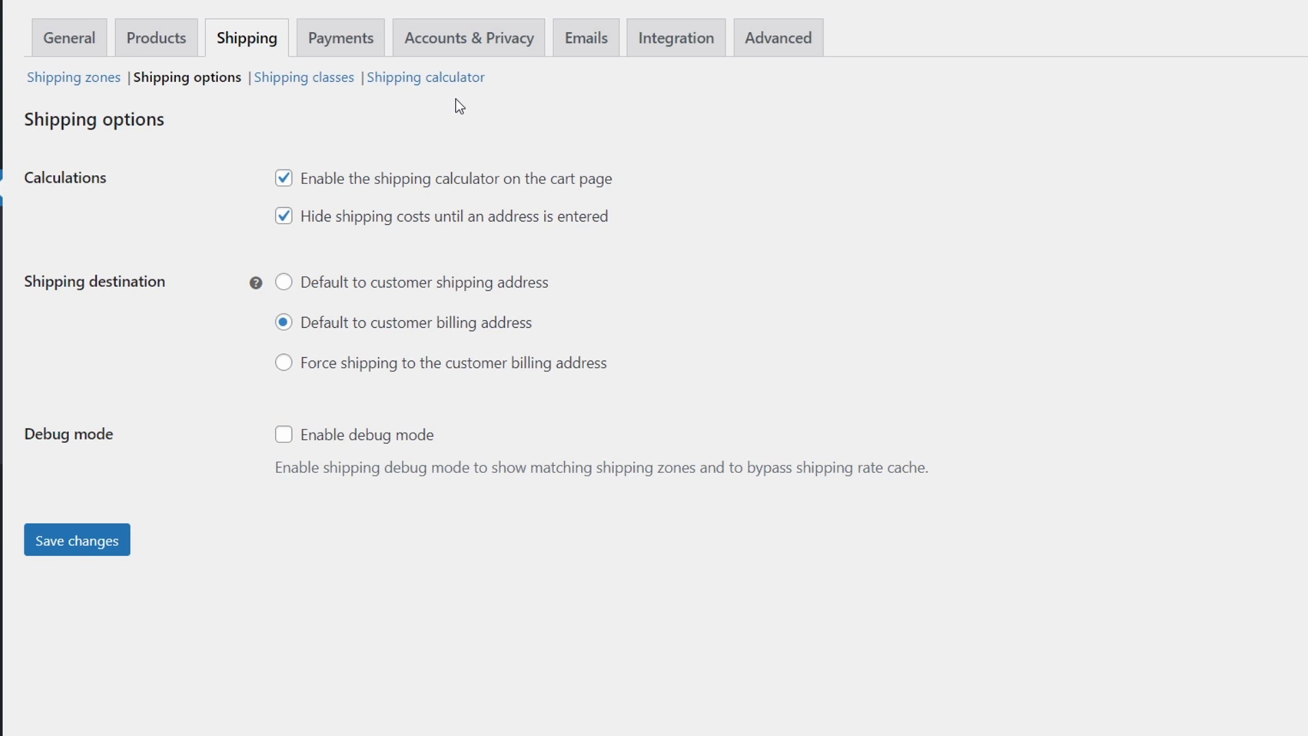
left_click(443, 80)
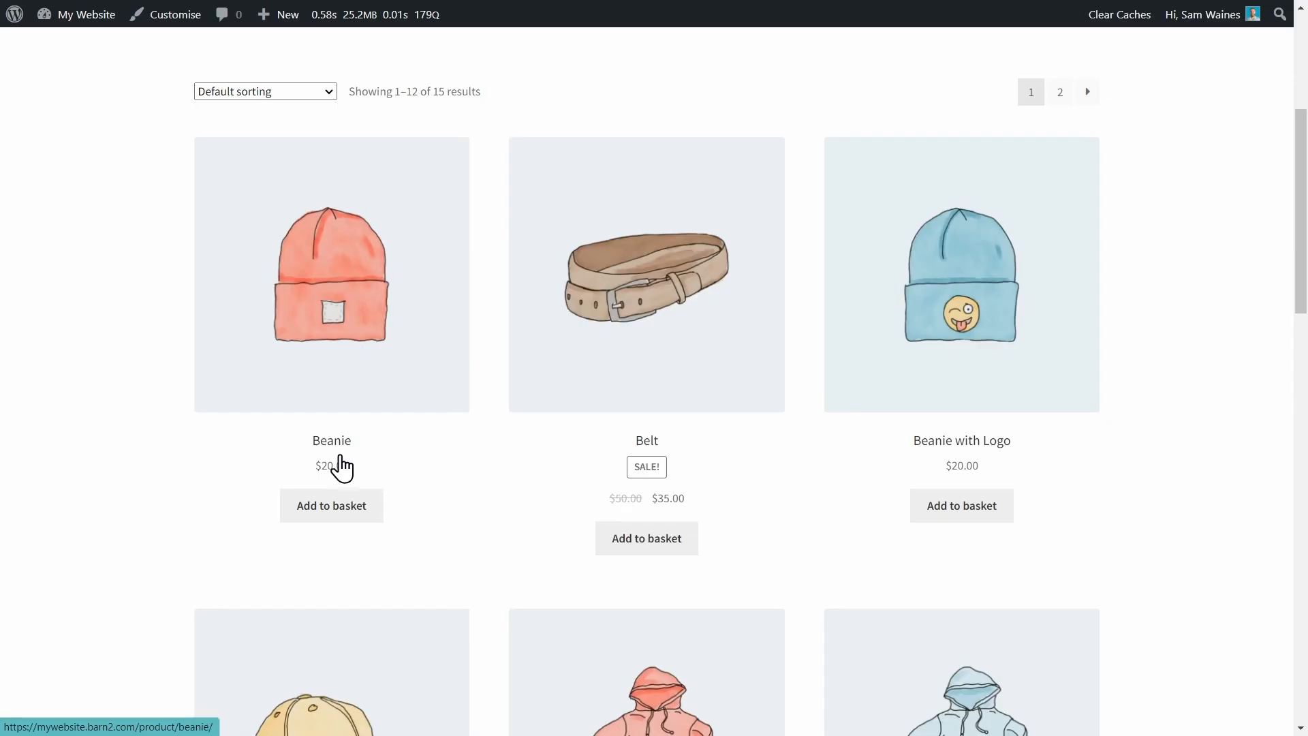
left_click(334, 443)
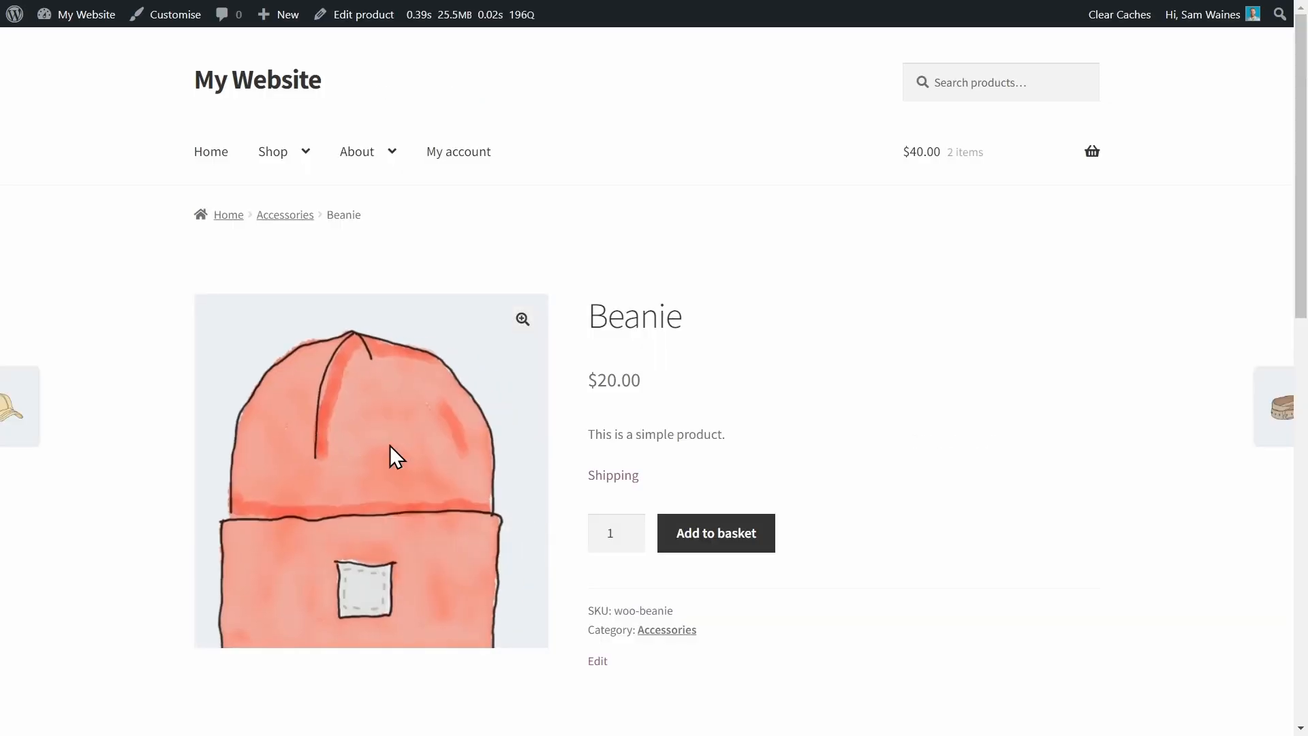
Expand the Shipping link on the Beanie product page to view its shipping rates.
left_click(596, 479)
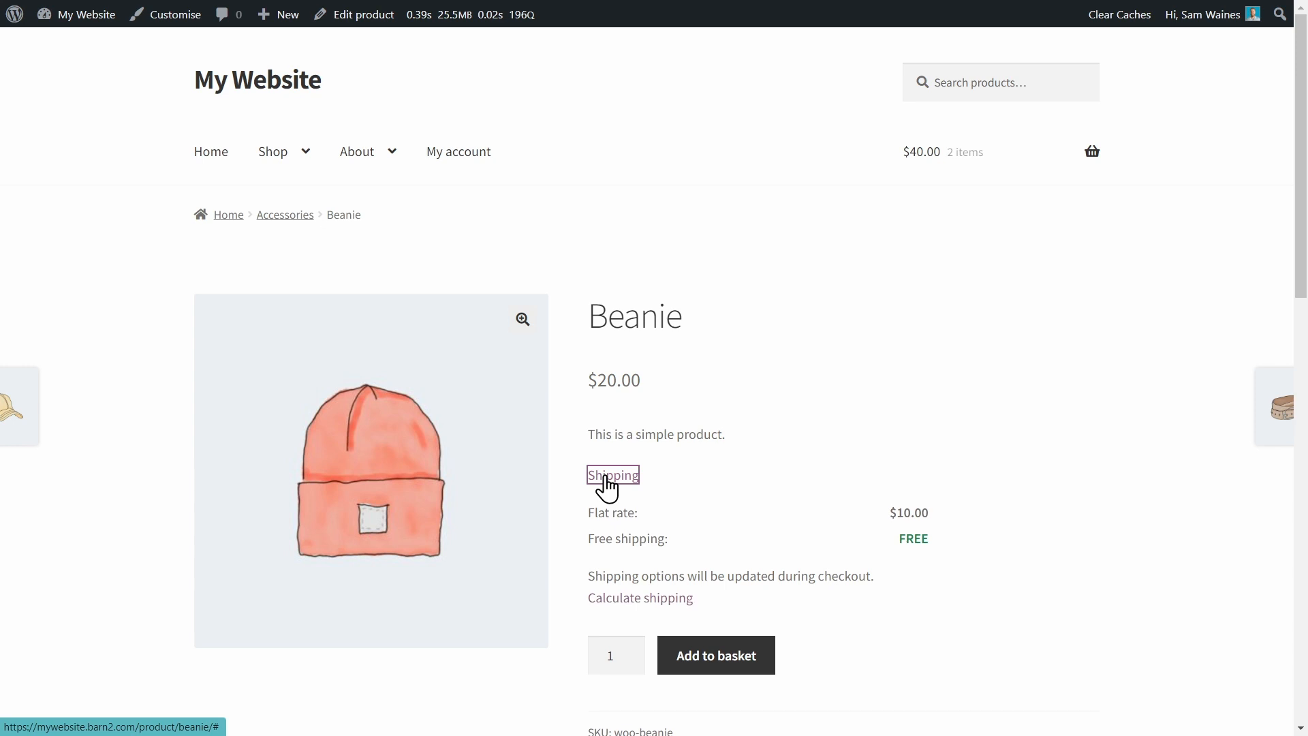
scroll(1133, 458, "down", 2)
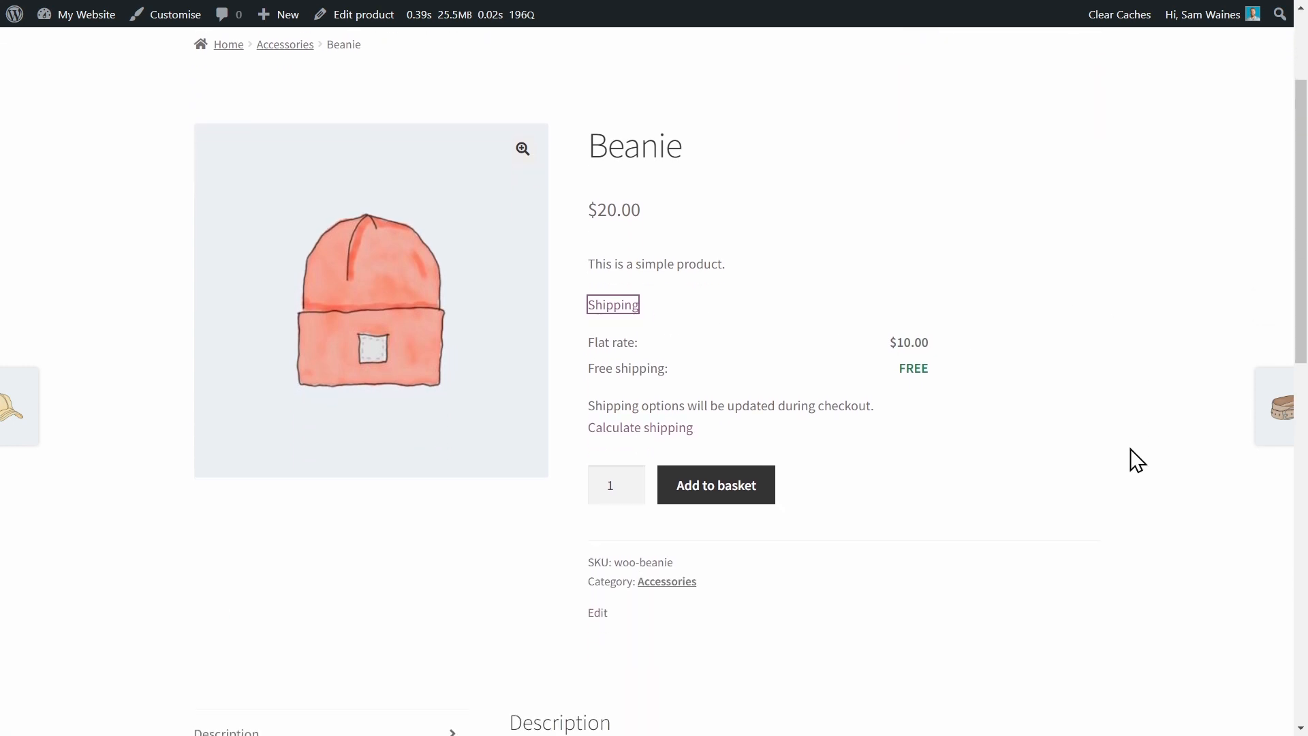
left_click(612, 306)
left_click(612, 306)
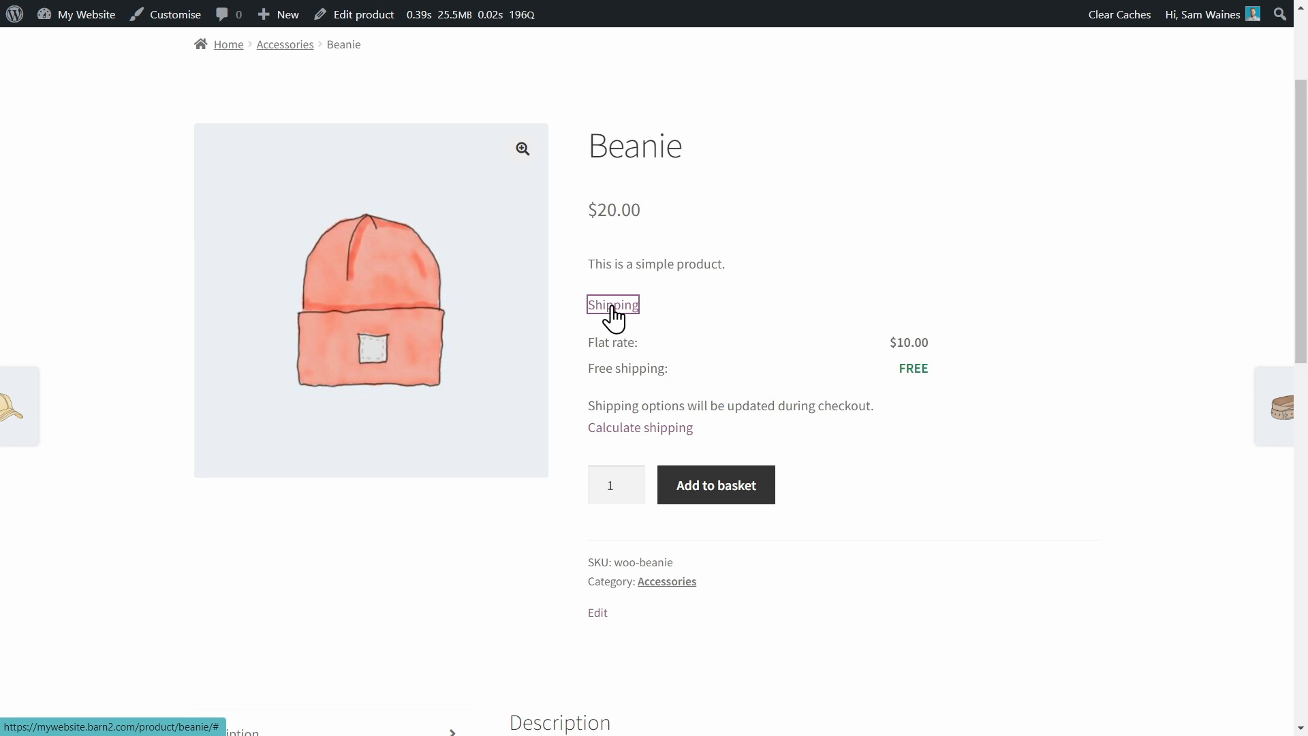
Expand the Calculate shipping form on the Beanie product page to view its address fields.
left_click(638, 430)
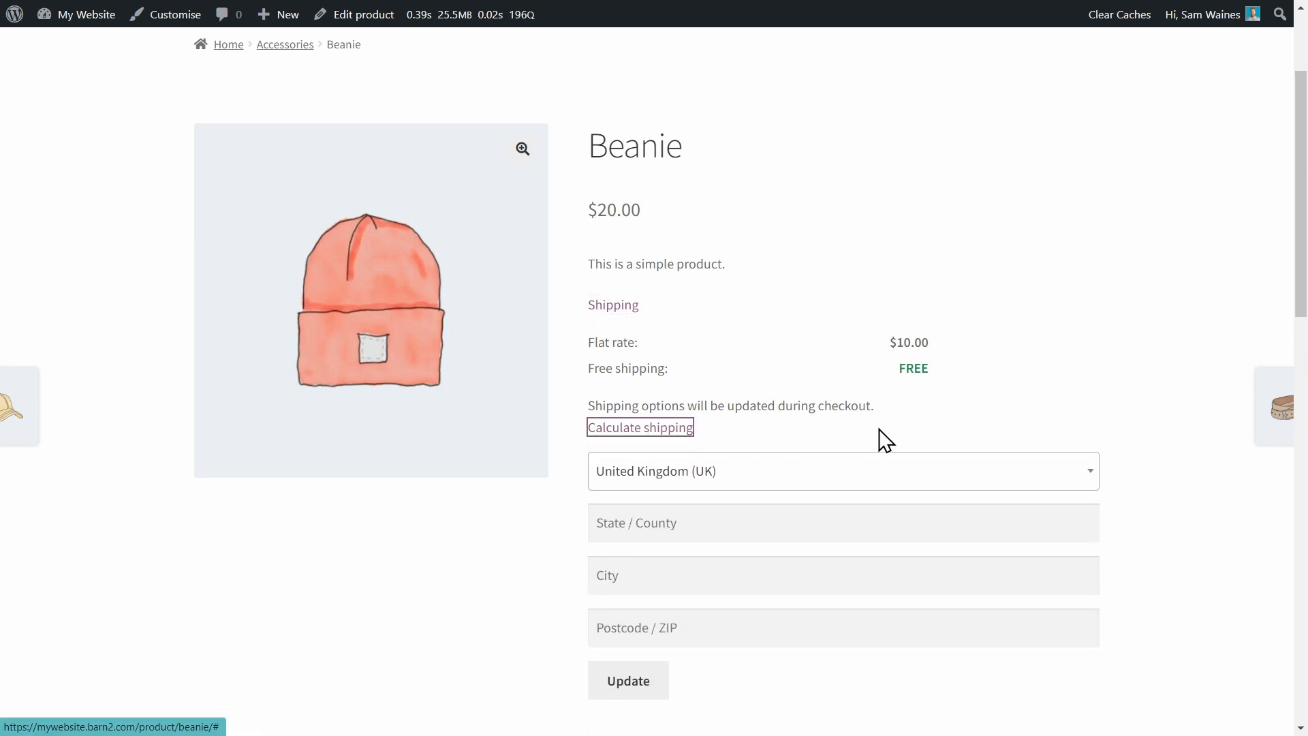
scroll(1051, 443, "down", 3)
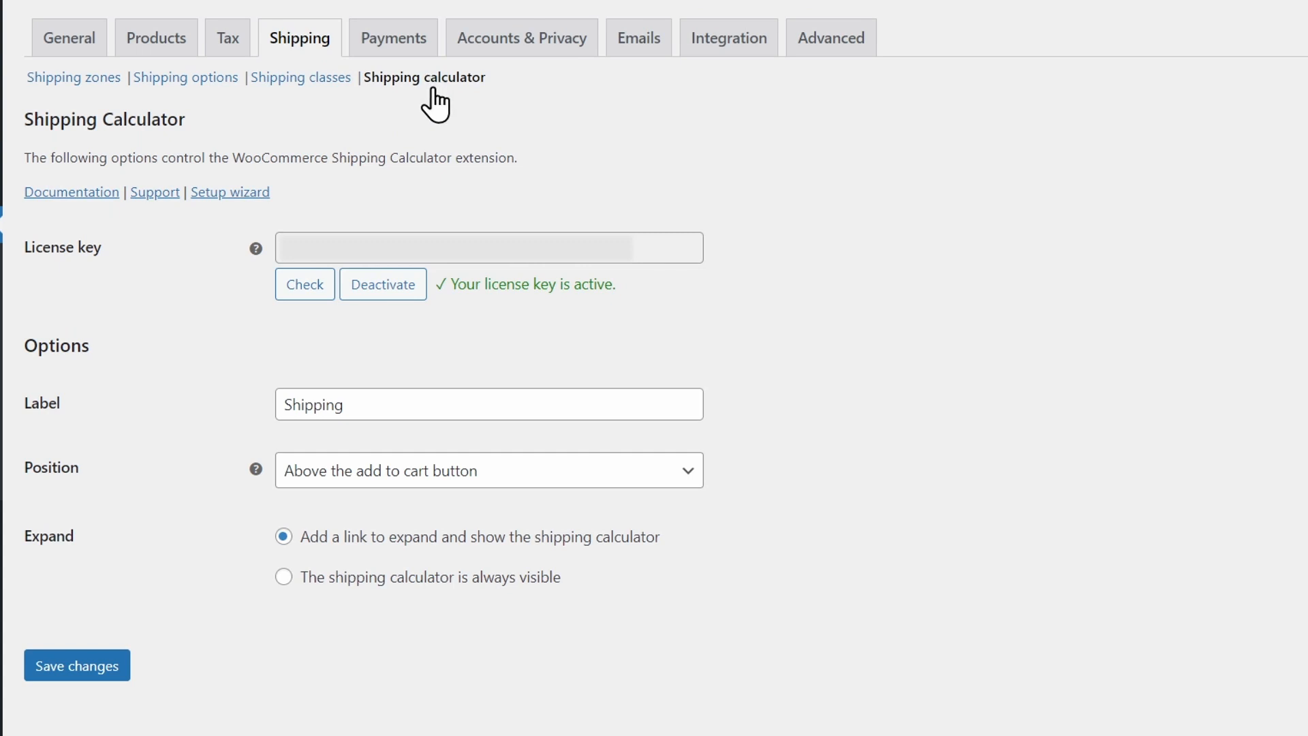
Set the shipping calculator position to As an extra tab after the product description, save, and reload the product page.
left_click(688, 485)
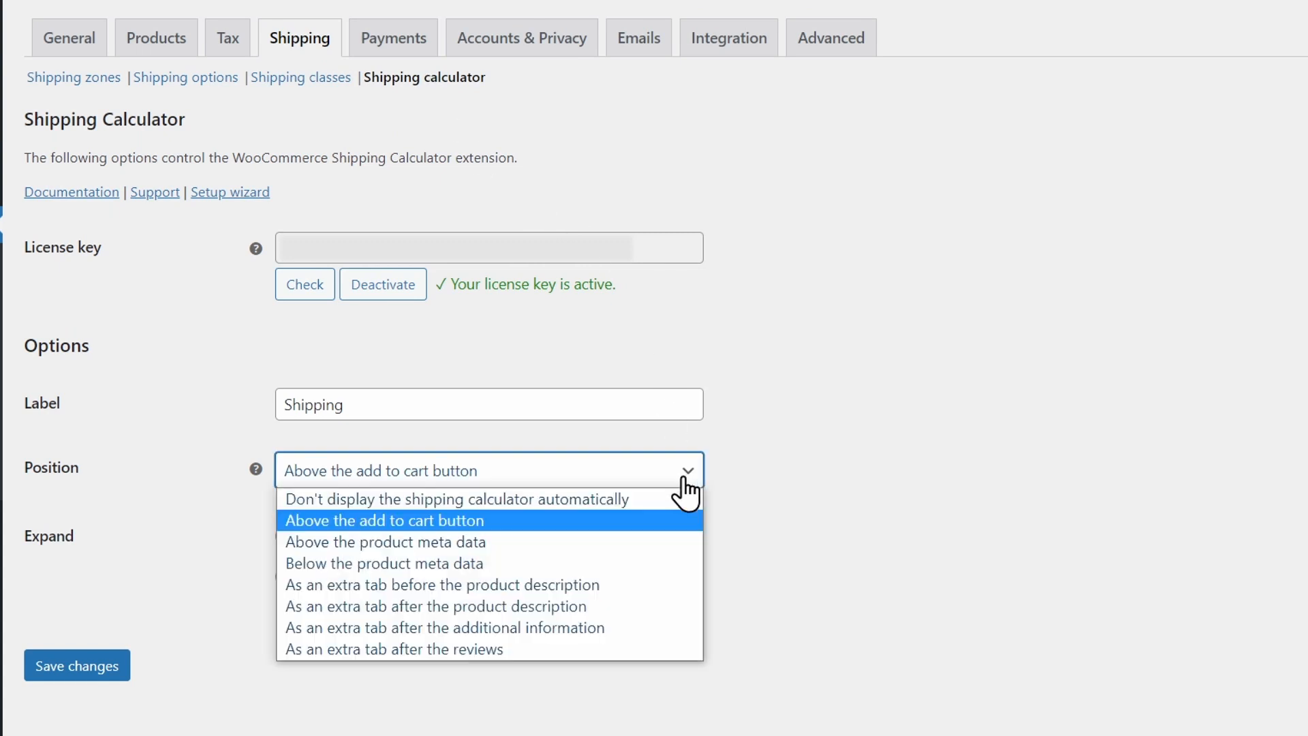
left_click(554, 608)
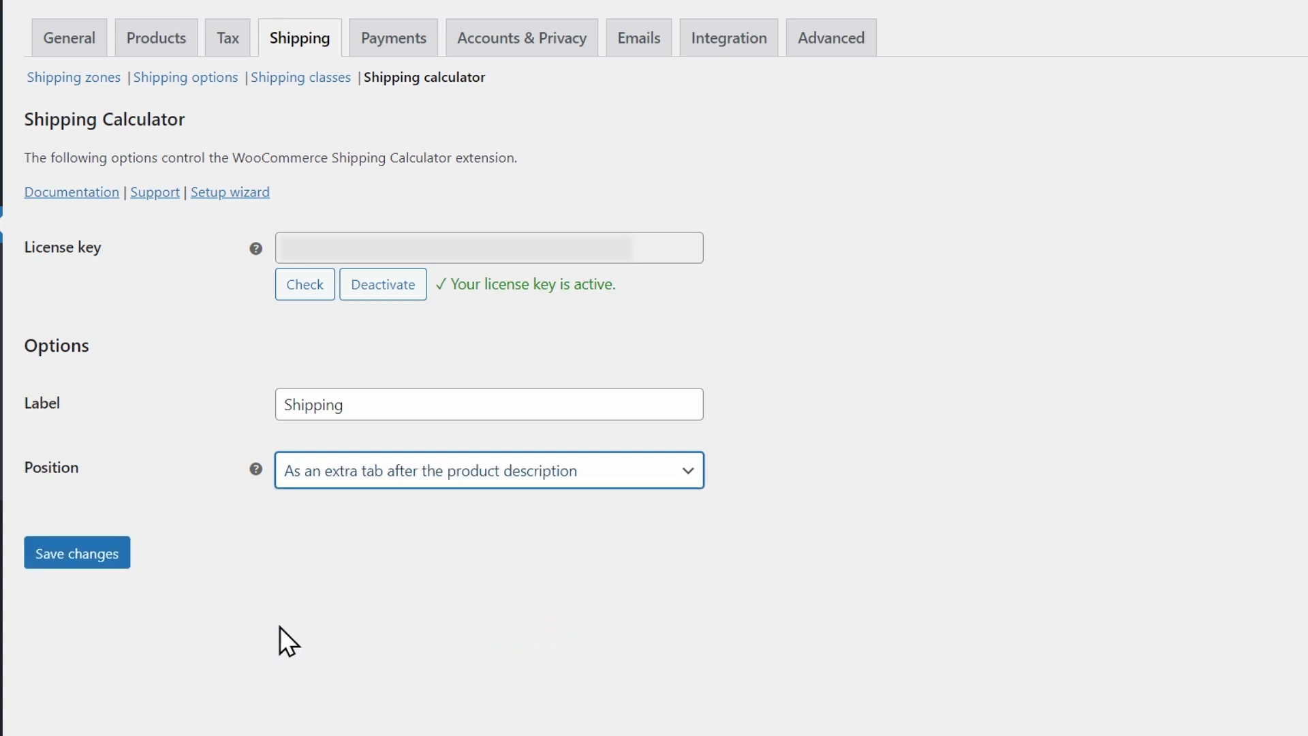
left_click(61, 558)
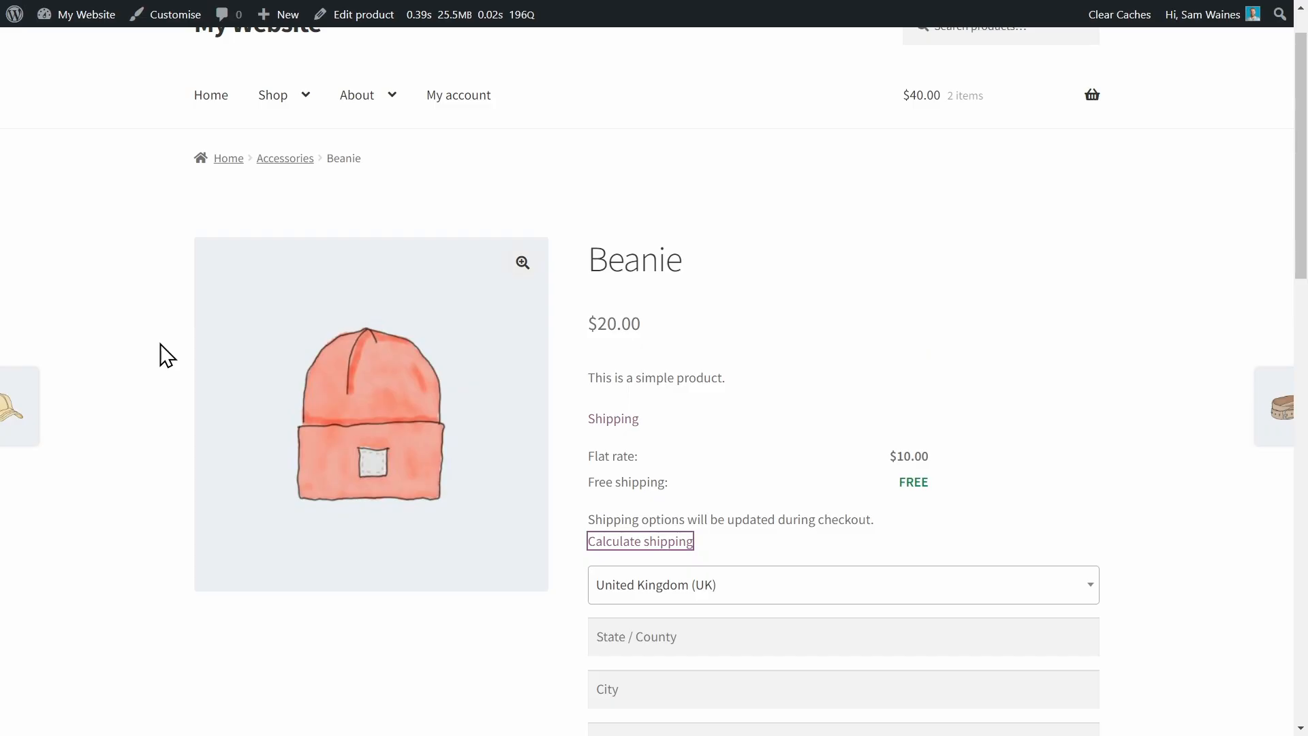
key("F5")
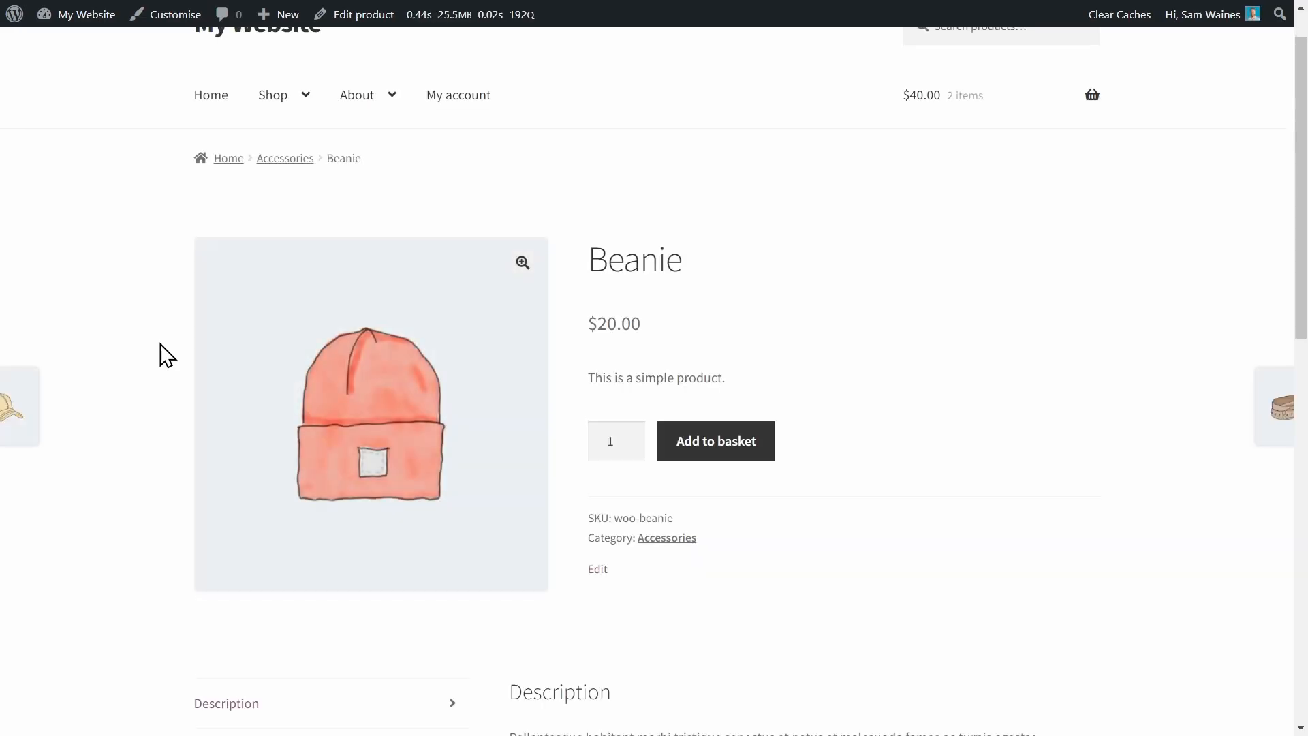
Open the Shipping tab on the Beanie product page and expand its Calculate shipping form.
scroll(167, 354, "down", 5)
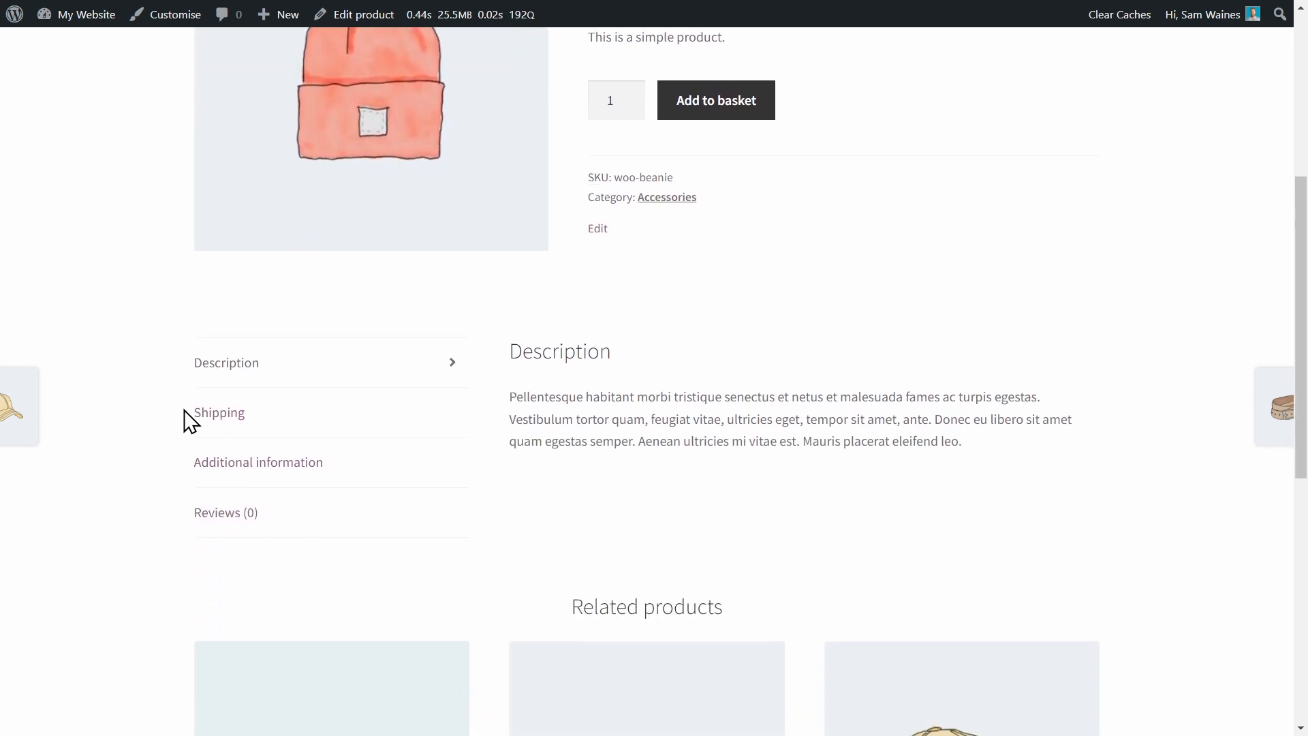
left_click(222, 414)
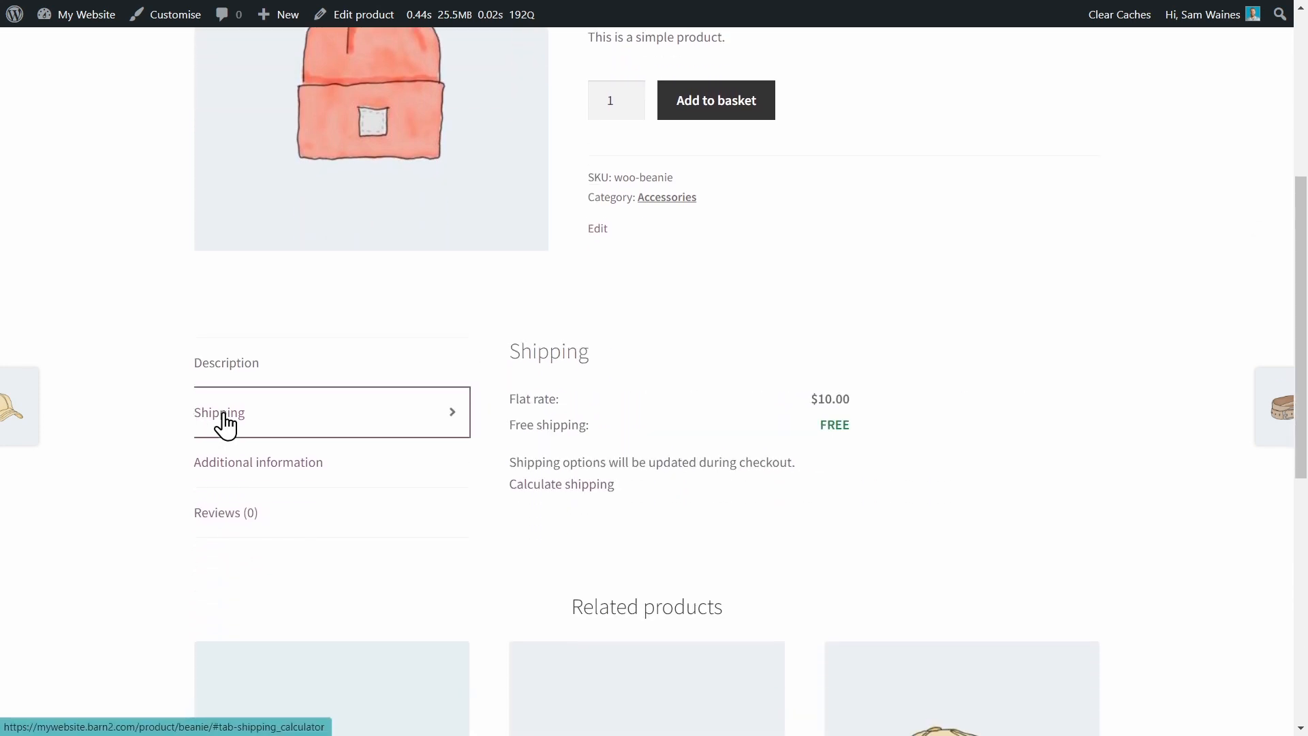
left_click(584, 488)
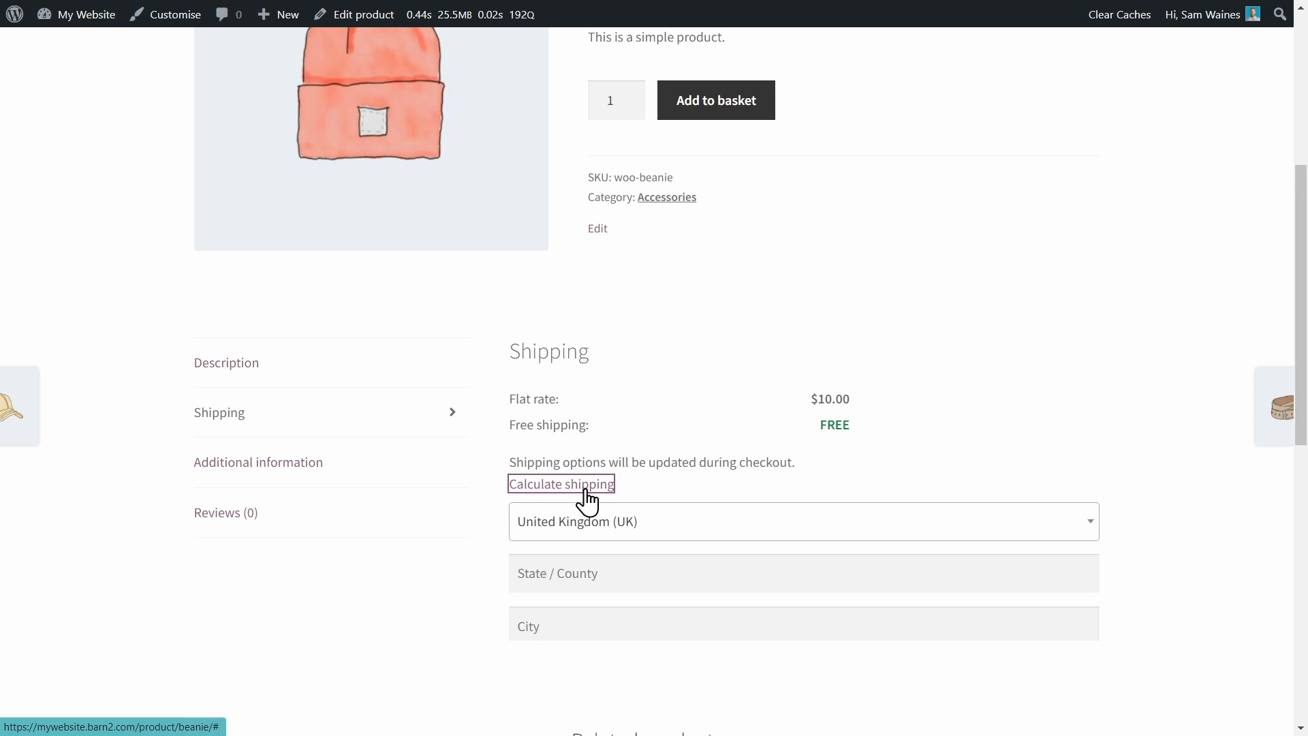
scroll(1087, 432, "down", 3)
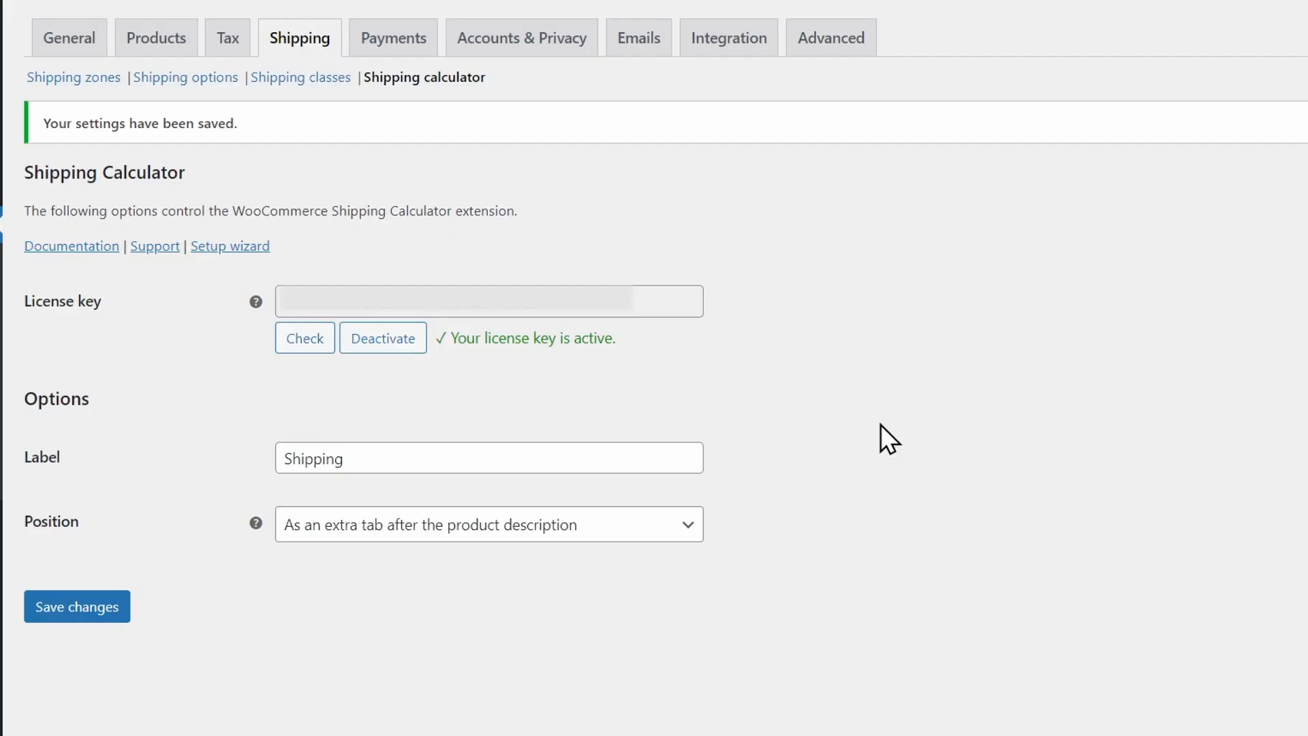
Set the shipping calculator position back to Above the add to cart button.
left_click(670, 530)
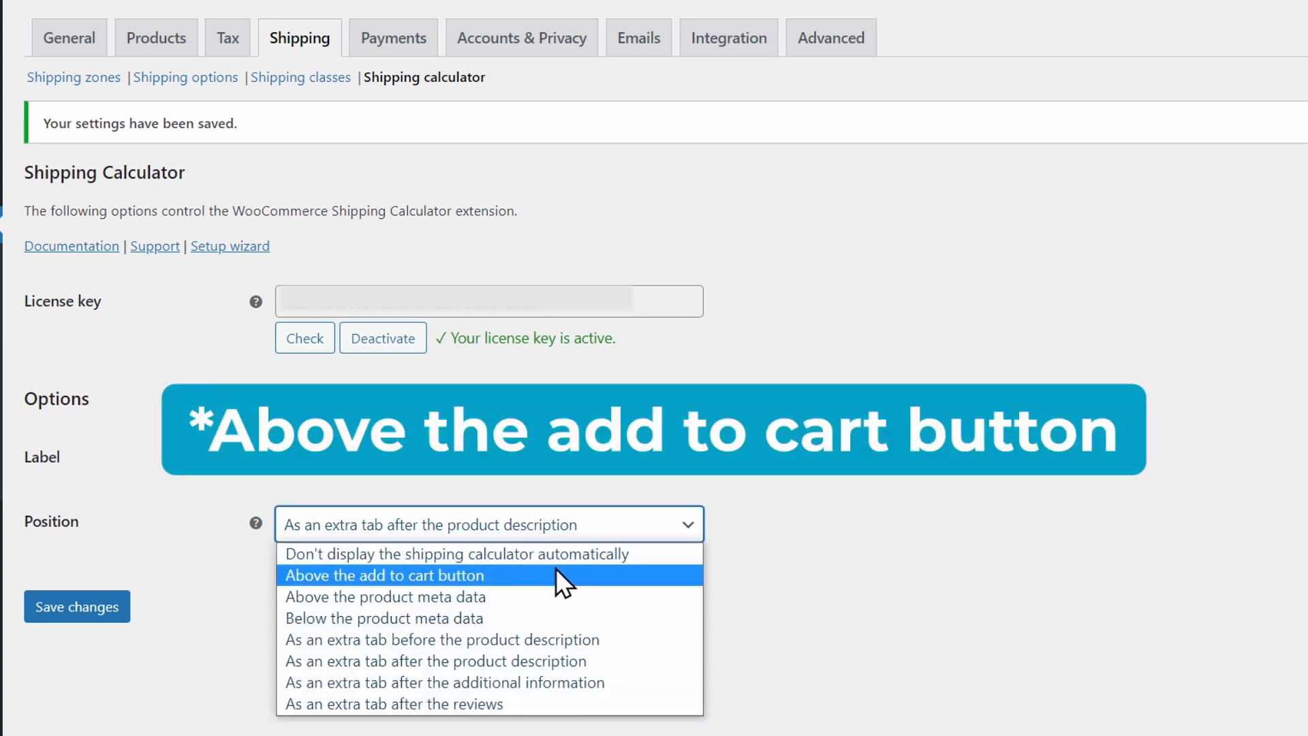
left_click(555, 575)
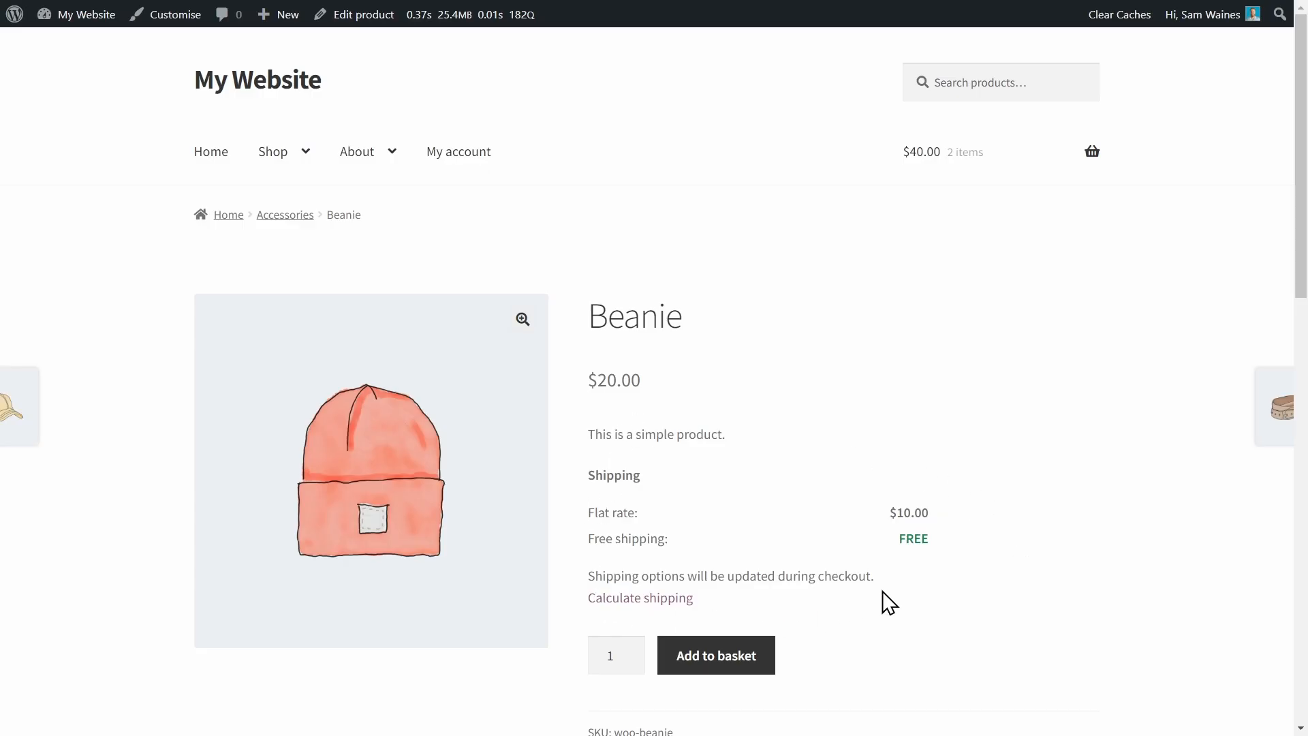
Expand and collapse the Calculate shipping form above the add to basket button on the Beanie page.
scroll(890, 603, "down", 3)
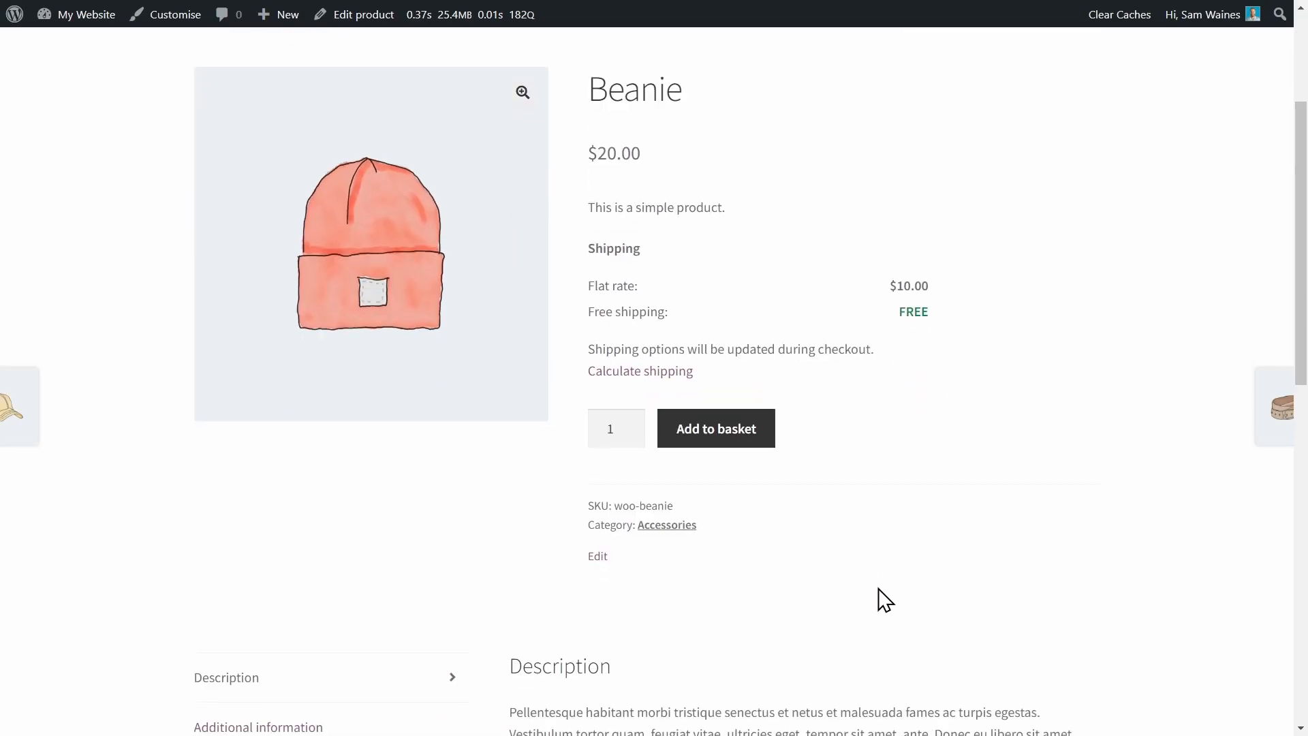
left_click(649, 379)
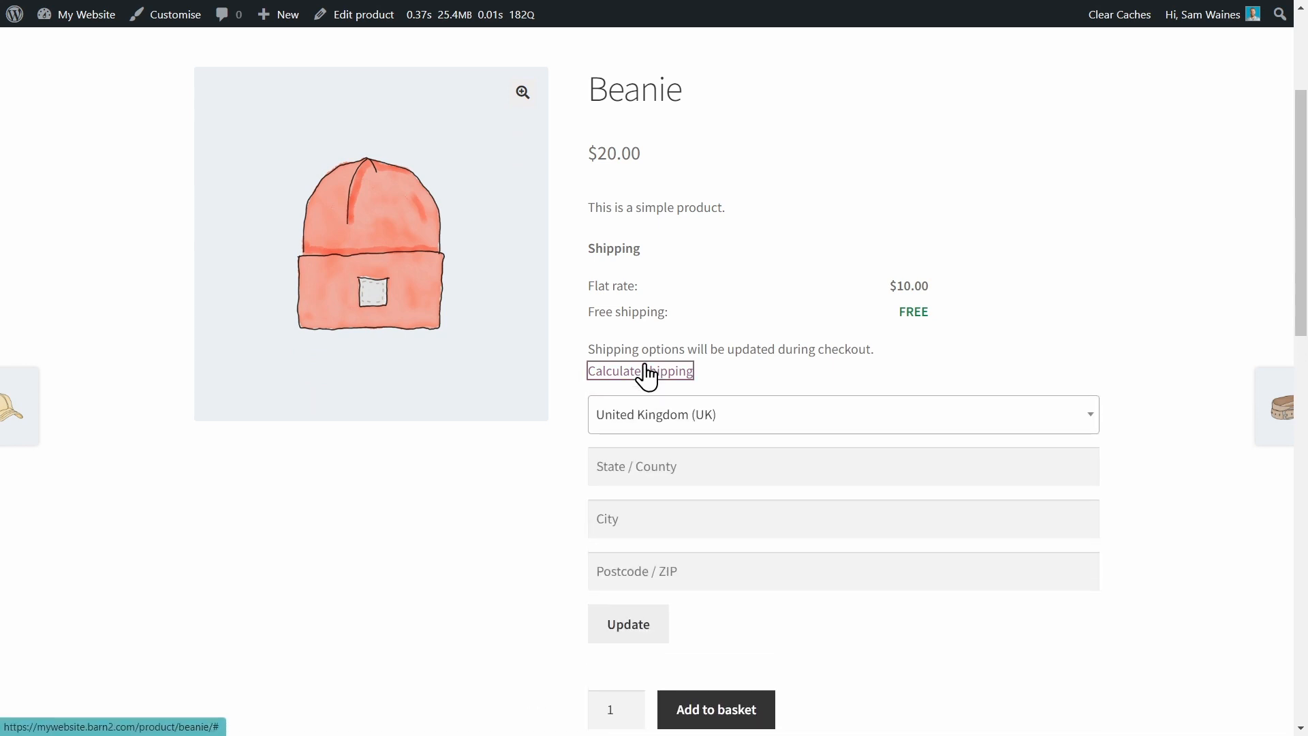
left_click(648, 377)
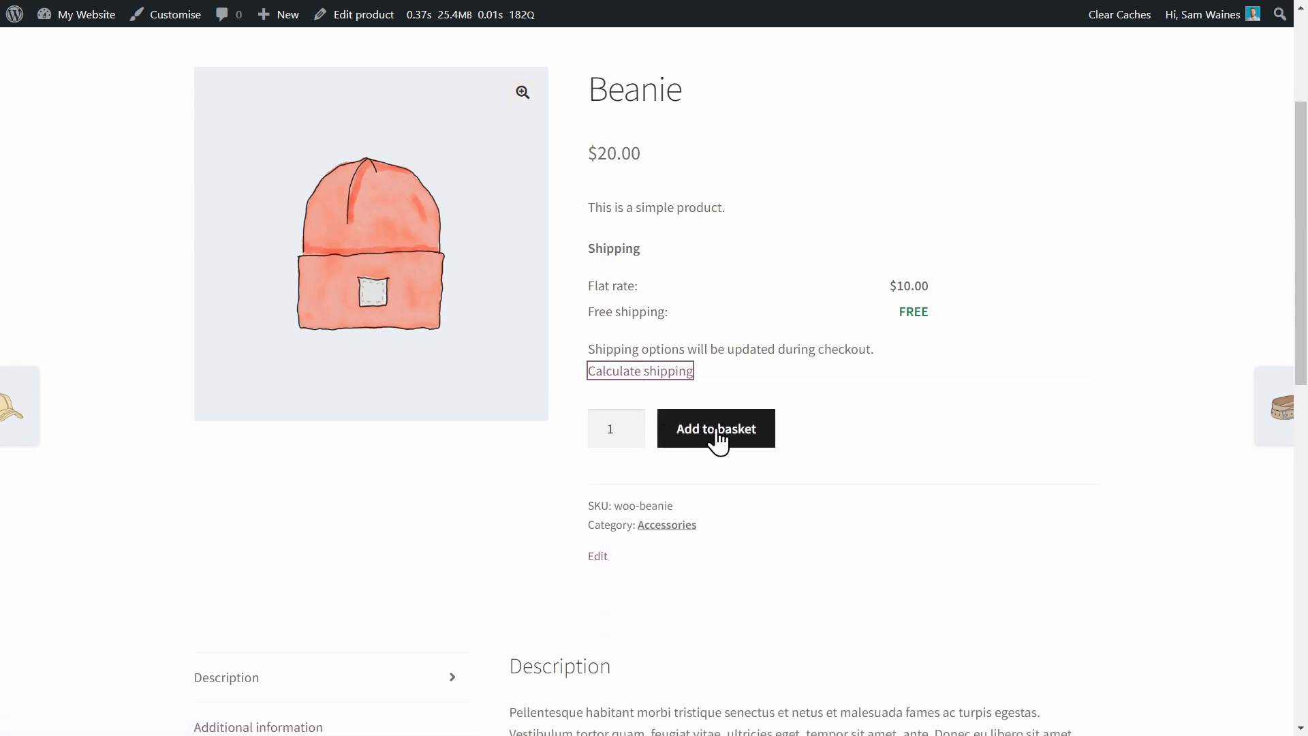